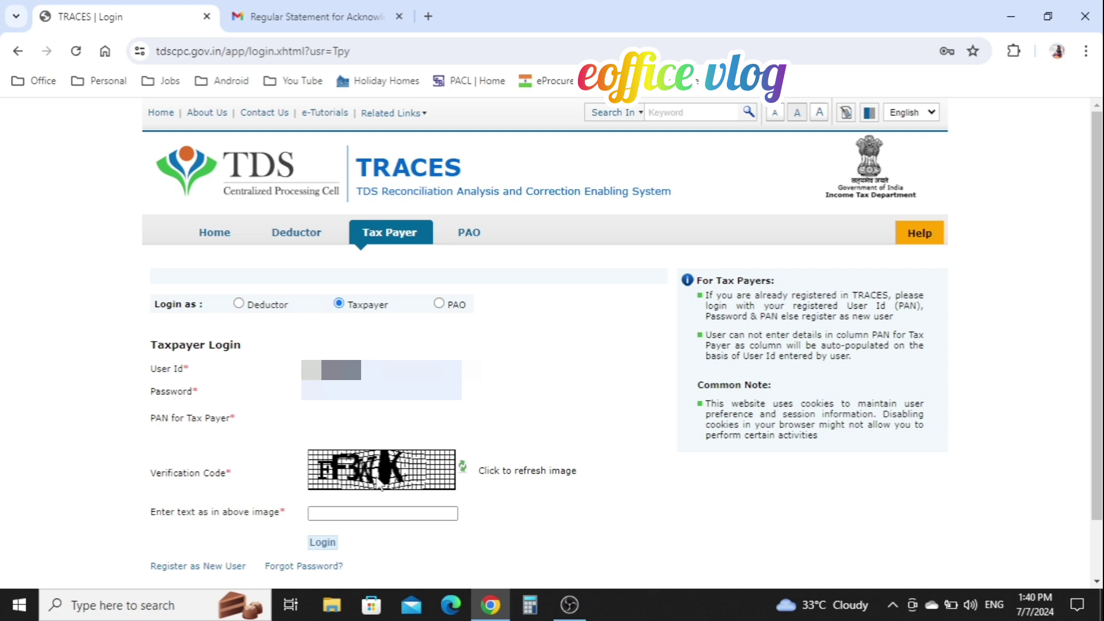
# Step: Enter the captcha code and log in to the TRACES taxpayer account
pyautogui.click(378, 511)
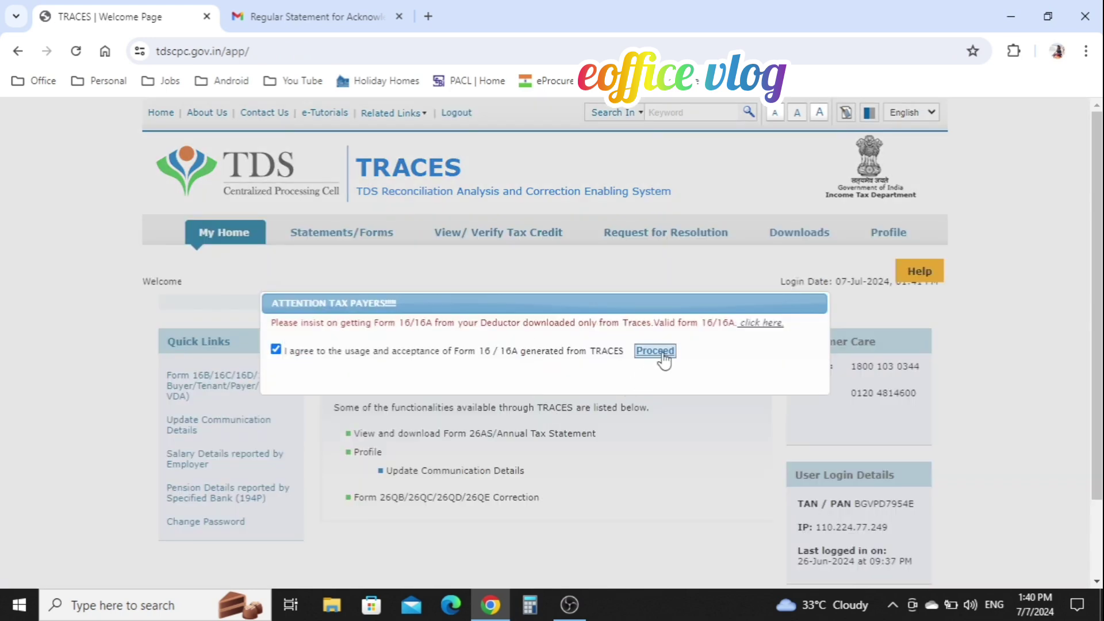
pyautogui.click(661, 359)
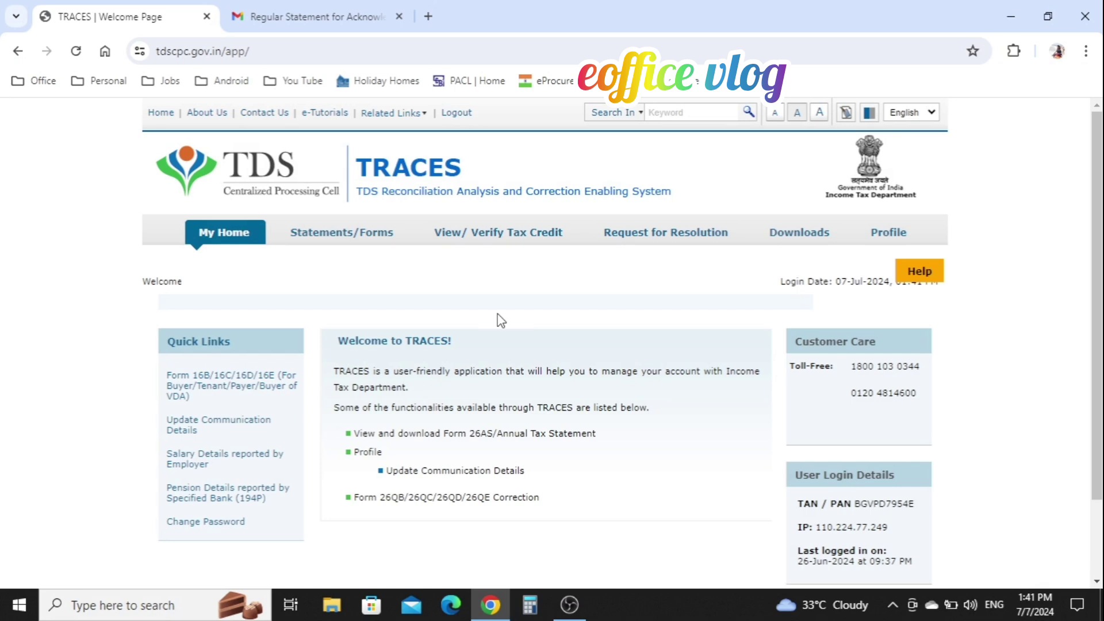
pyautogui.moveTo(360, 242)
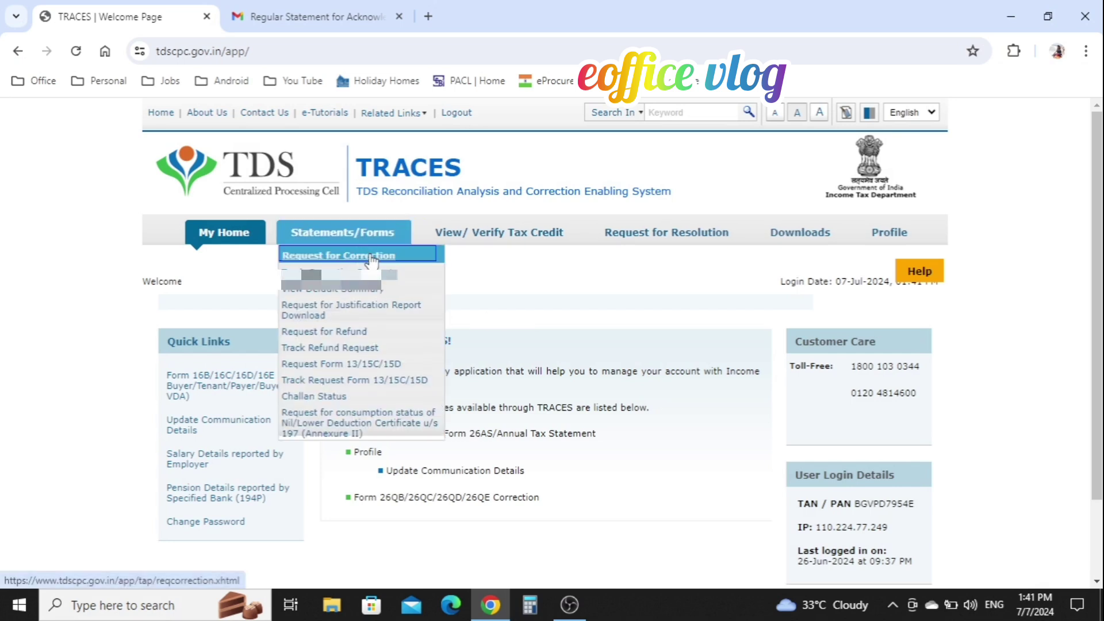
# Step: Request a 26QB Correction, read through its checklist of conditions, and proceed
pyautogui.click(372, 261)
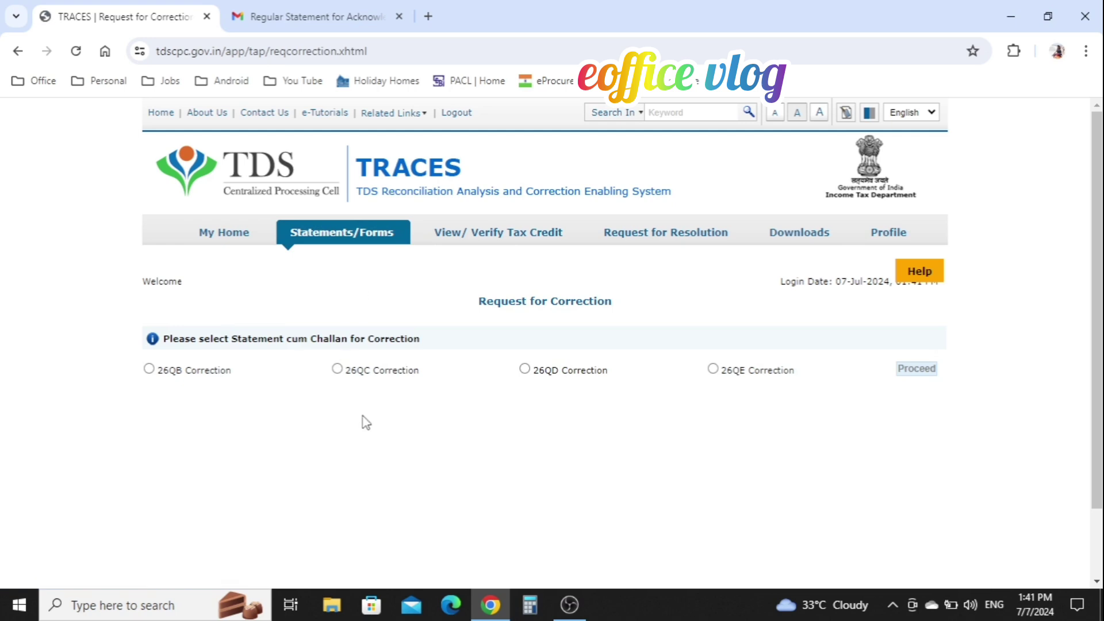
pyautogui.click(149, 374)
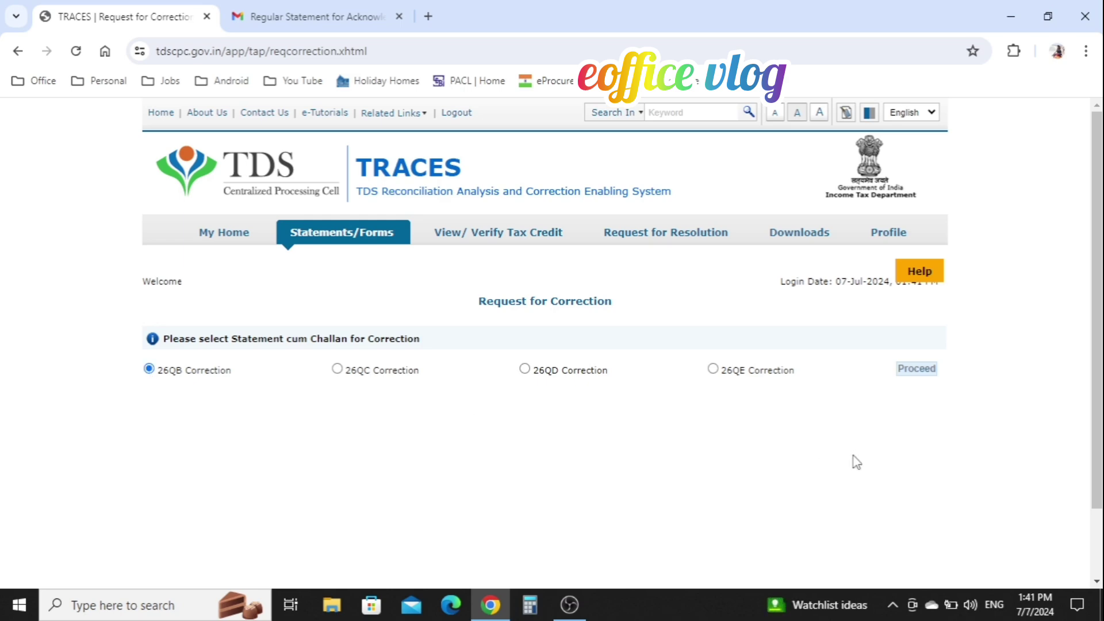
pyautogui.click(916, 369)
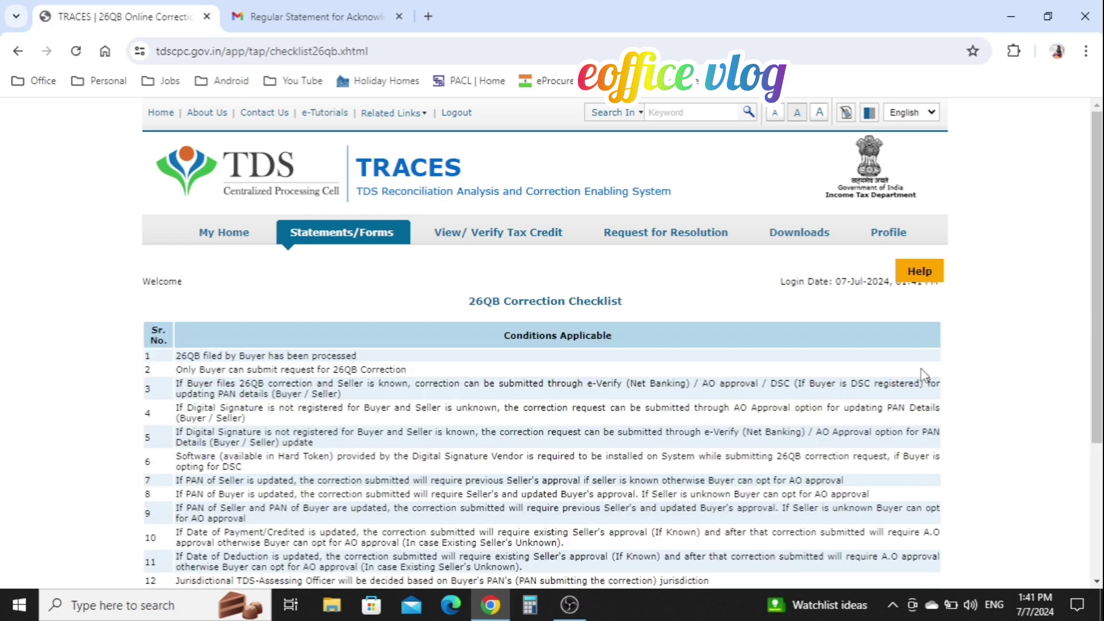
pyautogui.scroll(-2, 644, 431)
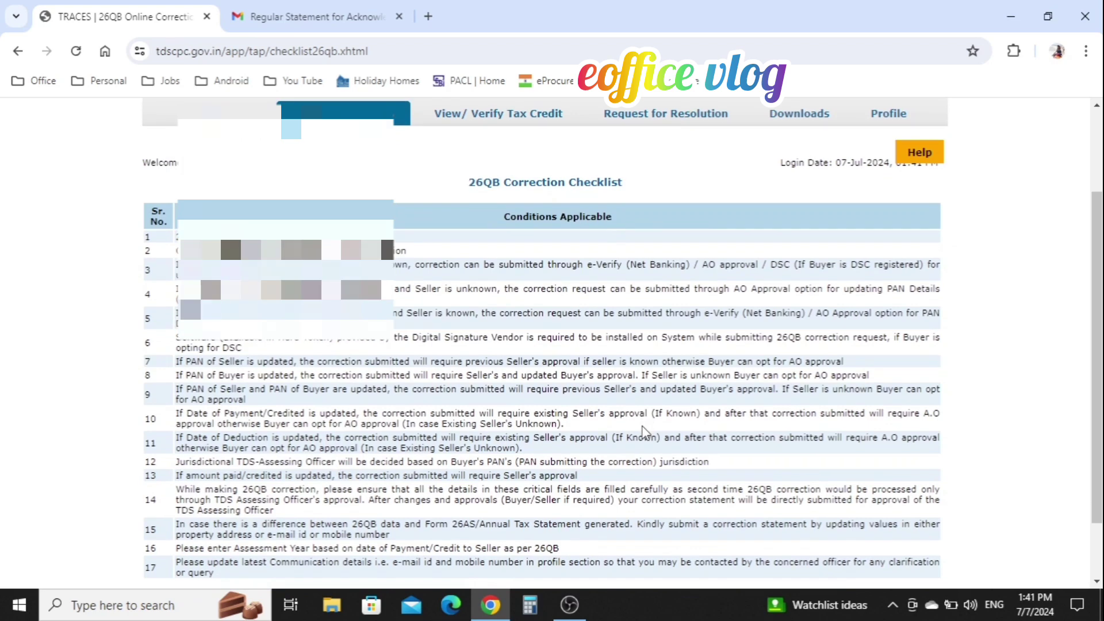
pyautogui.scroll(-1, 644, 431)
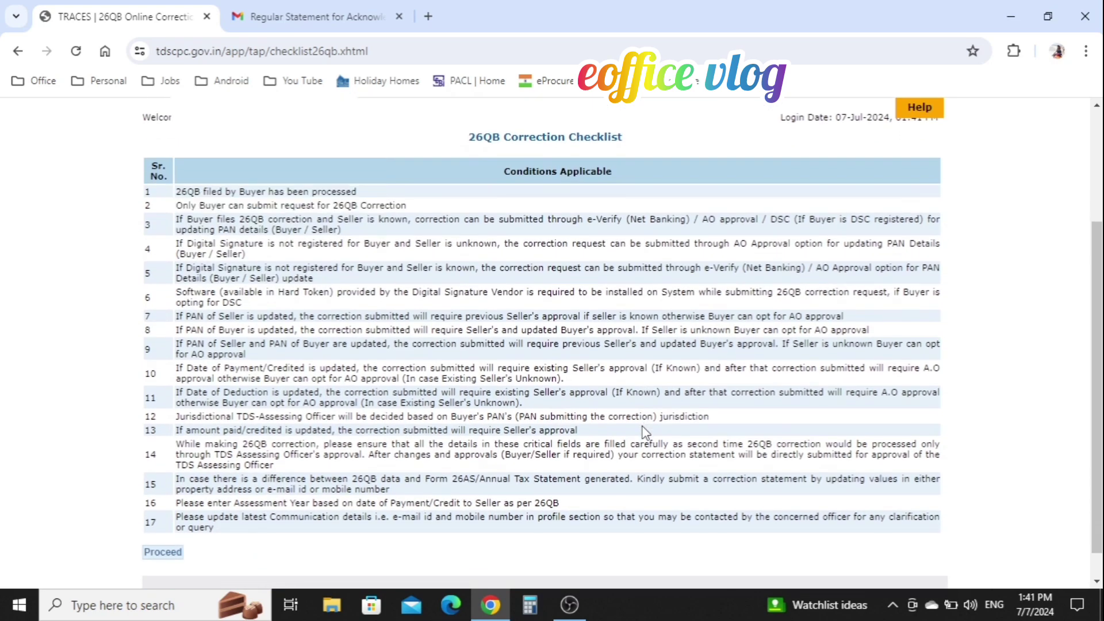
pyautogui.scroll(-1, 645, 433)
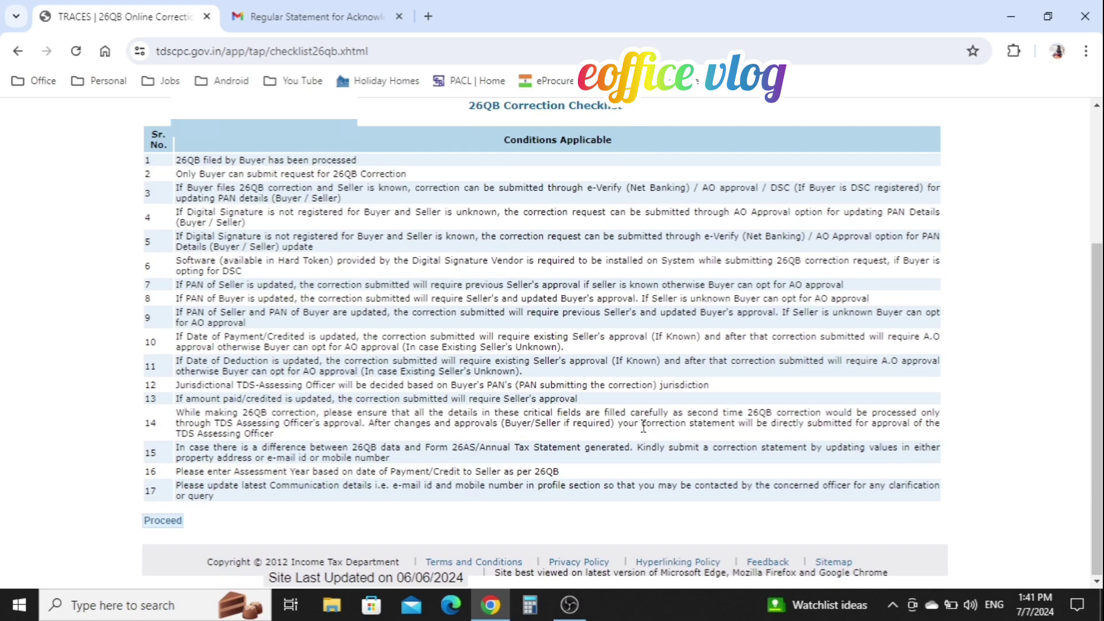
pyautogui.click(156, 521)
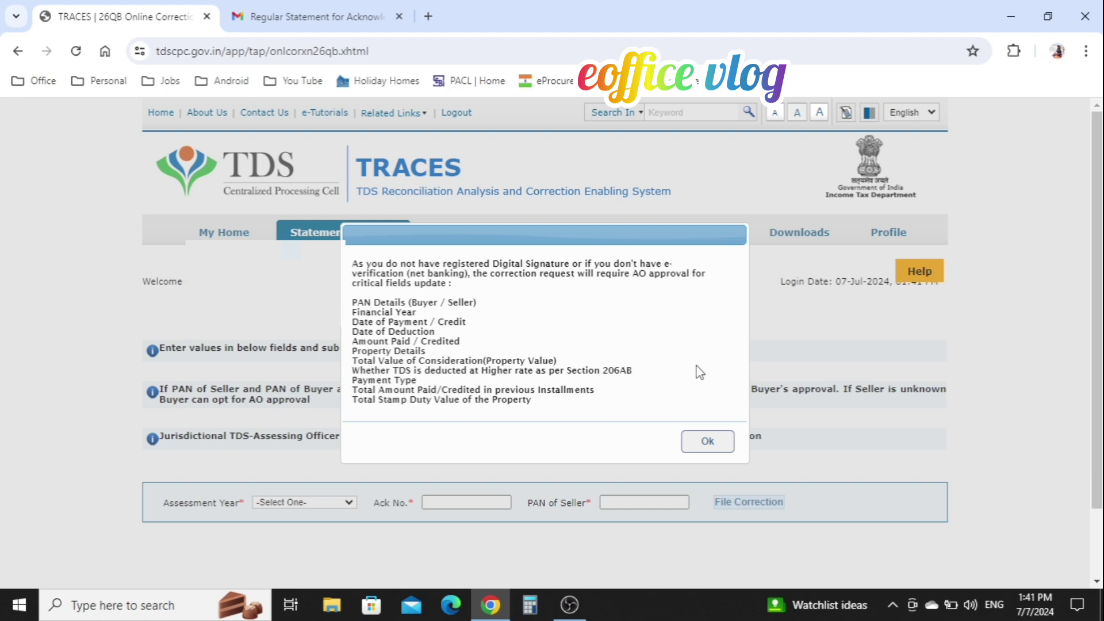
# Step: File the 26QB correction for assessment year 2025-26 with the statement's acknowledgement number
pyautogui.click(707, 443)
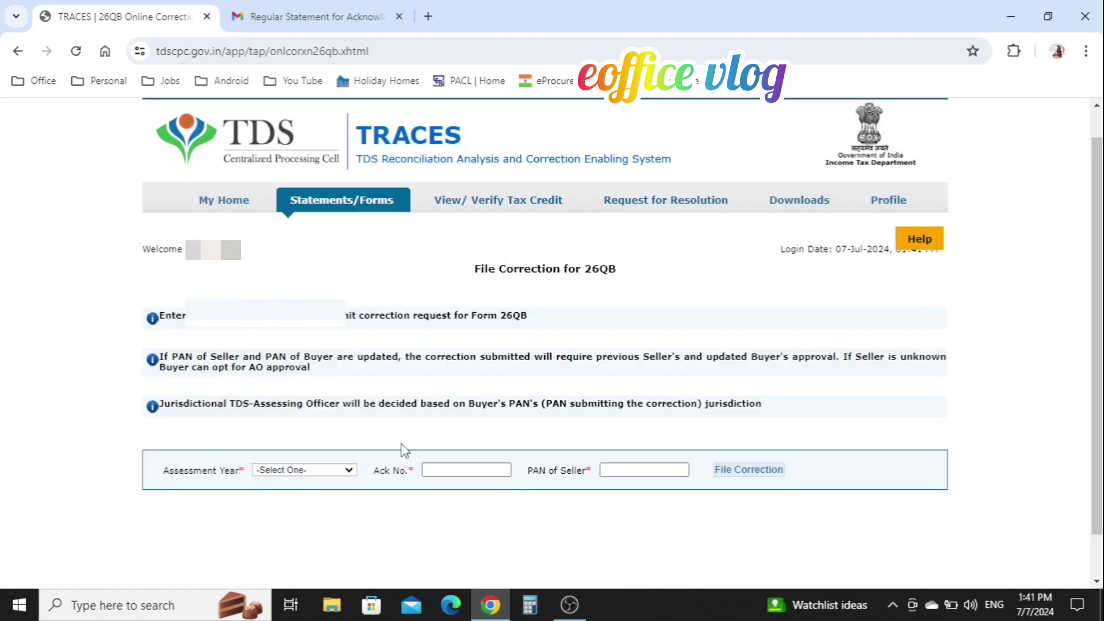
pyautogui.click(289, 471)
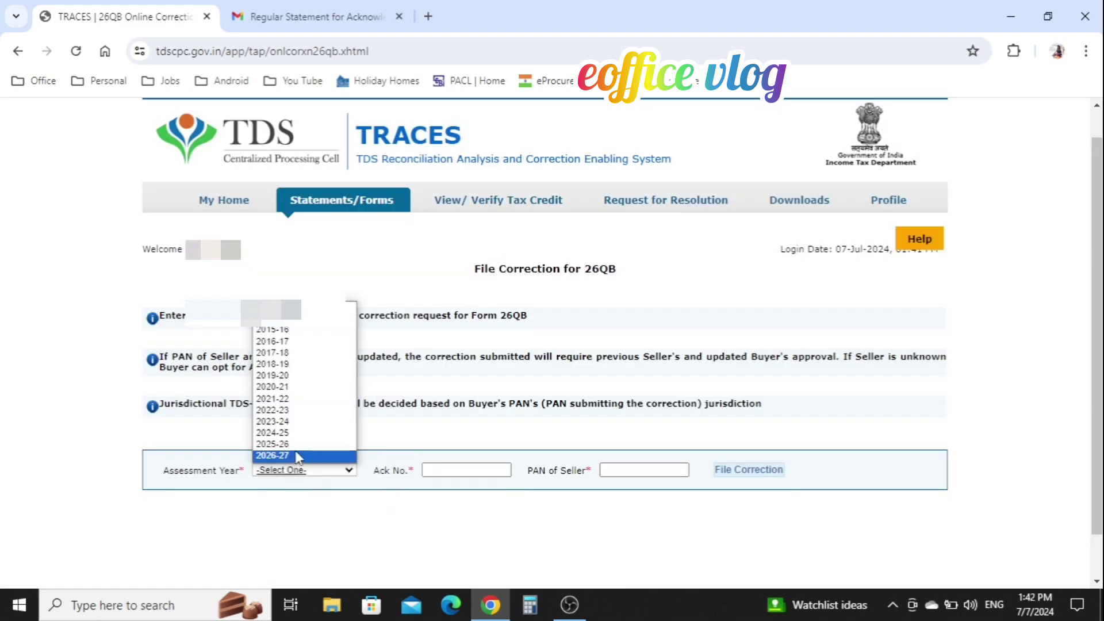
pyautogui.click(287, 444)
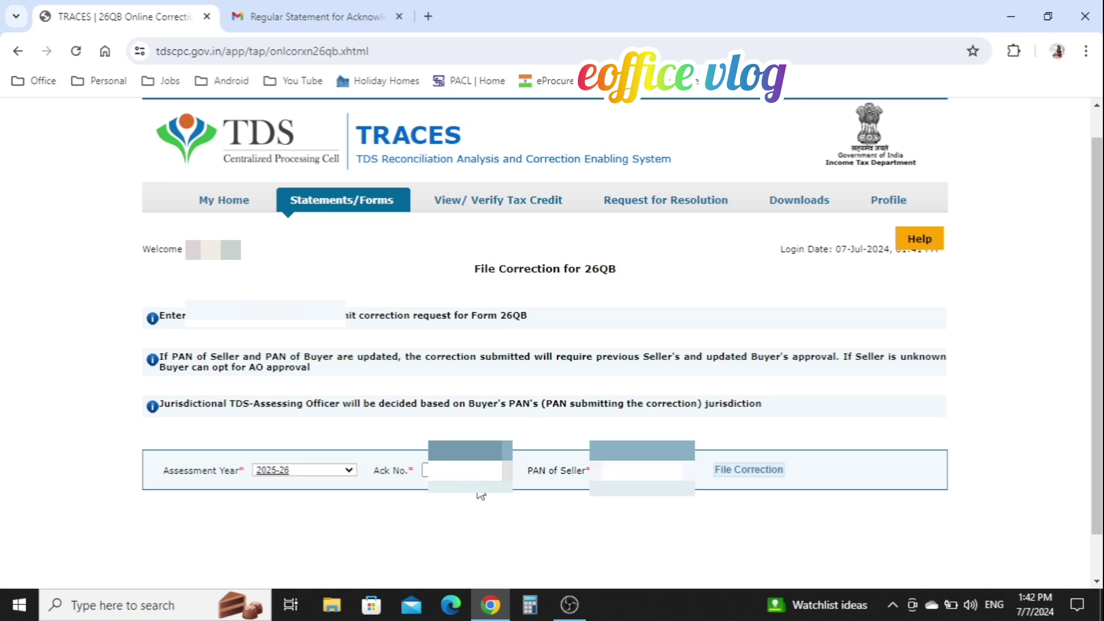
pyautogui.click(466, 470)
pyautogui.hotkey('ctrl', 'v')
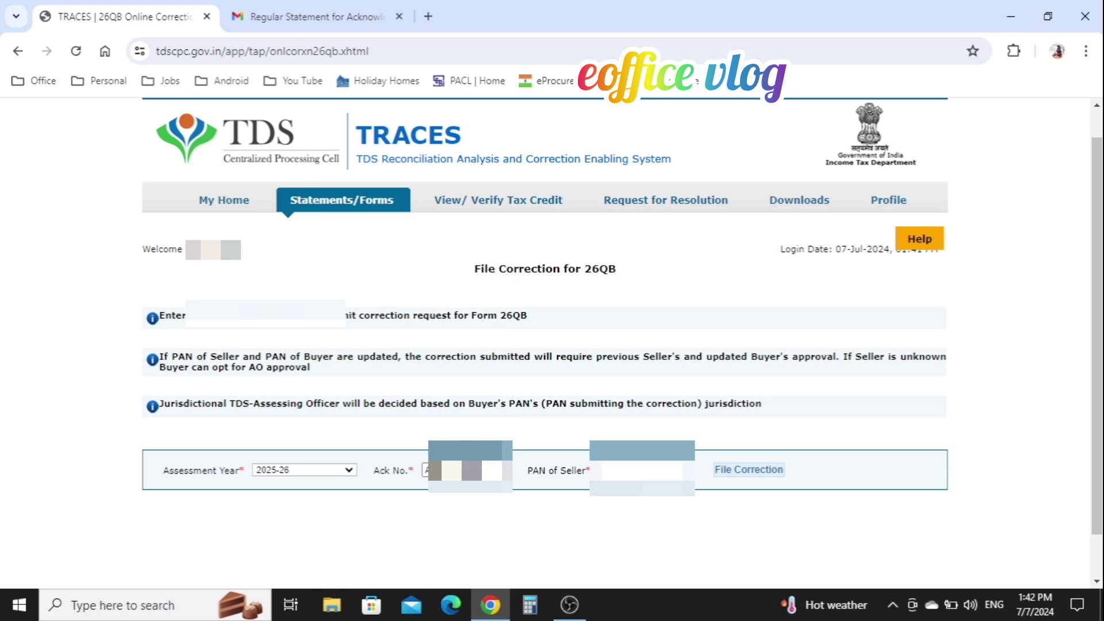
pyautogui.click(768, 474)
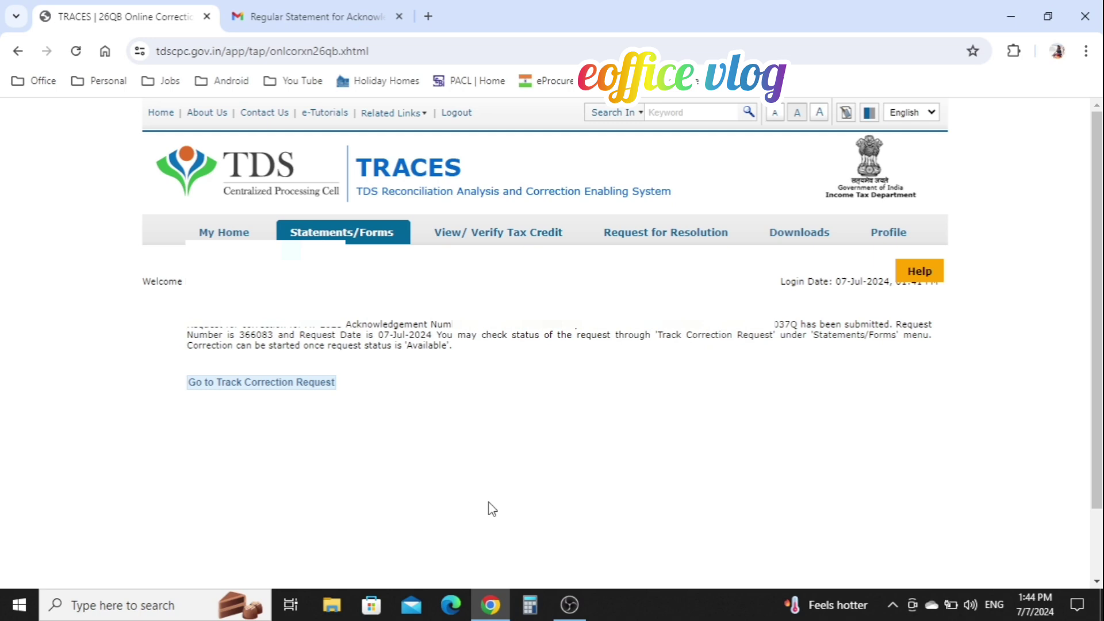
# Step: Track the 26QB correction by acknowledgement number and request ID and view its status
pyautogui.moveTo(355, 246)
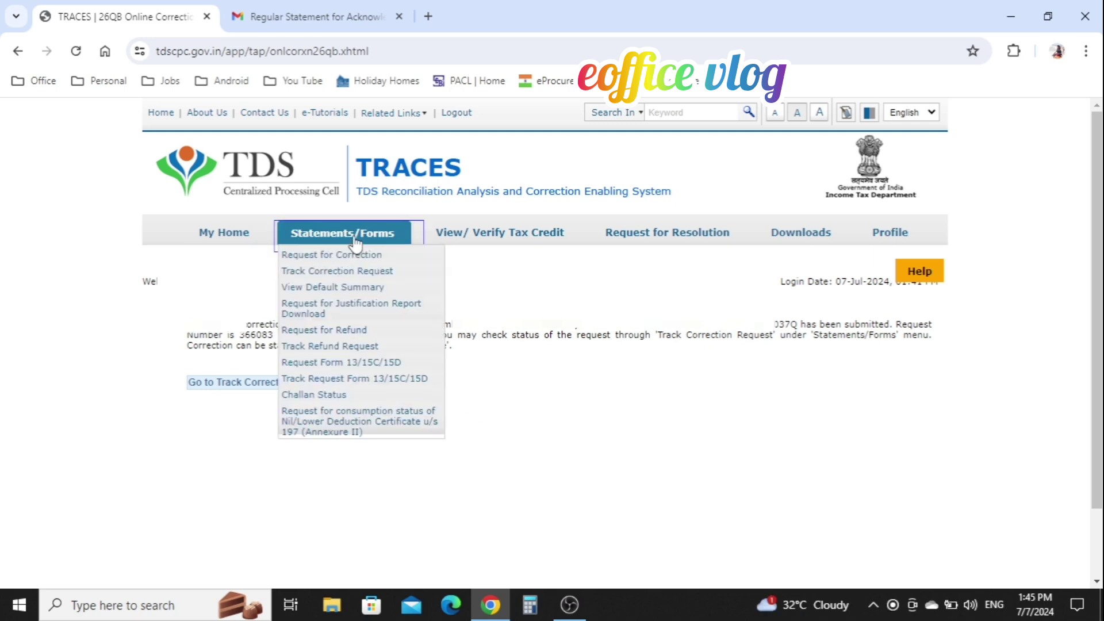
pyautogui.click(362, 273)
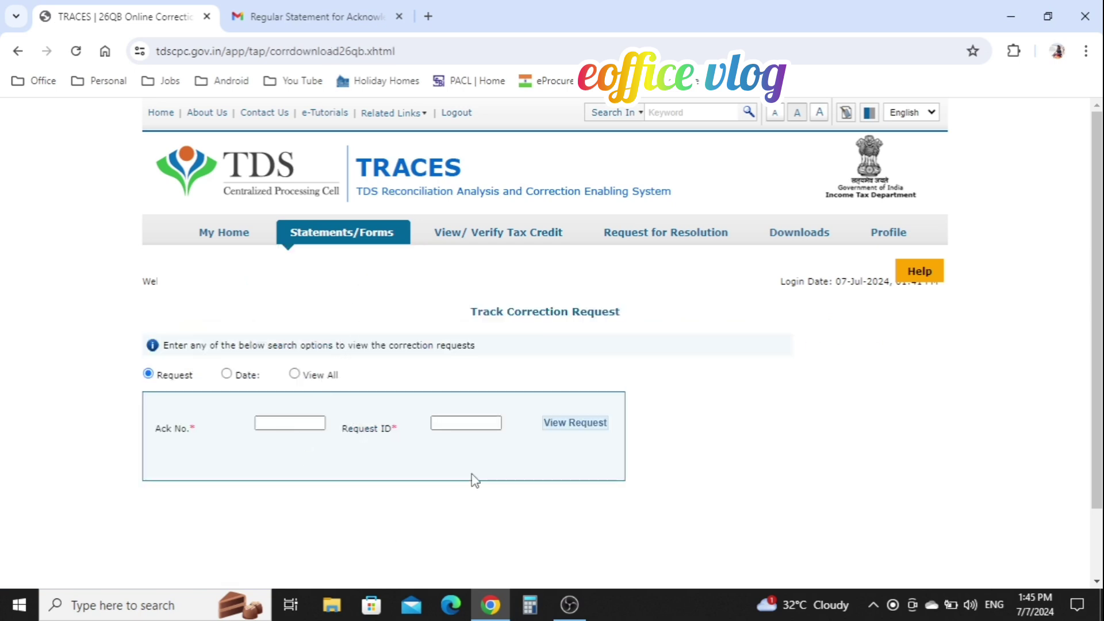
pyautogui.click(471, 428)
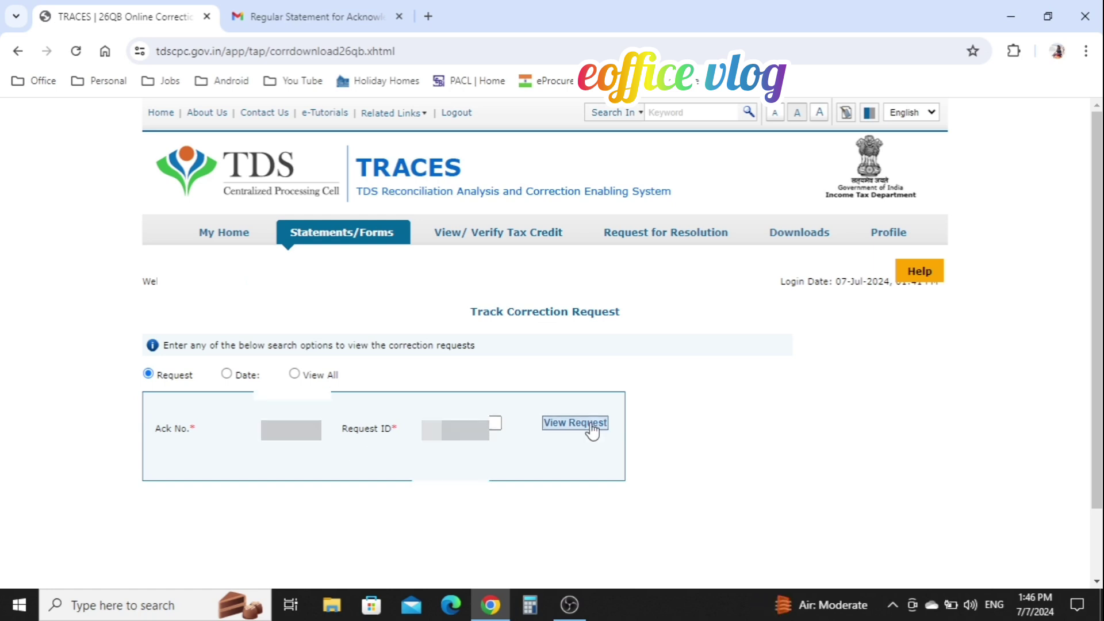
pyautogui.click(591, 430)
pyautogui.scroll(-5, 748, 454)
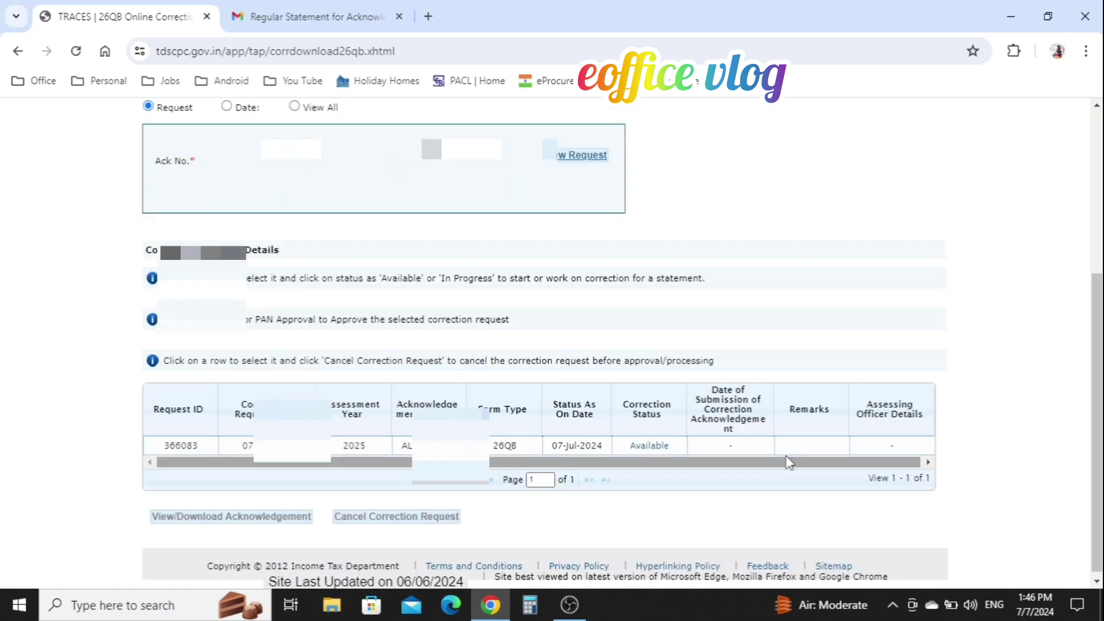
pyautogui.scroll(-1, 788, 463)
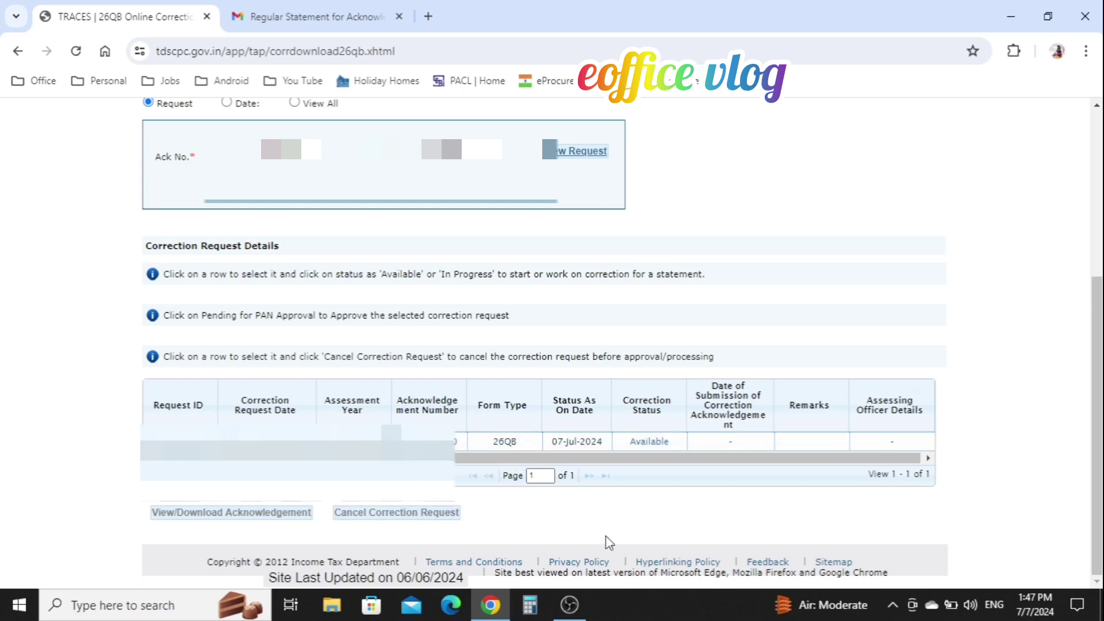
# Step: Open the Available correction, acknowledge the AO notice, and verify the challan details
pyautogui.click(649, 443)
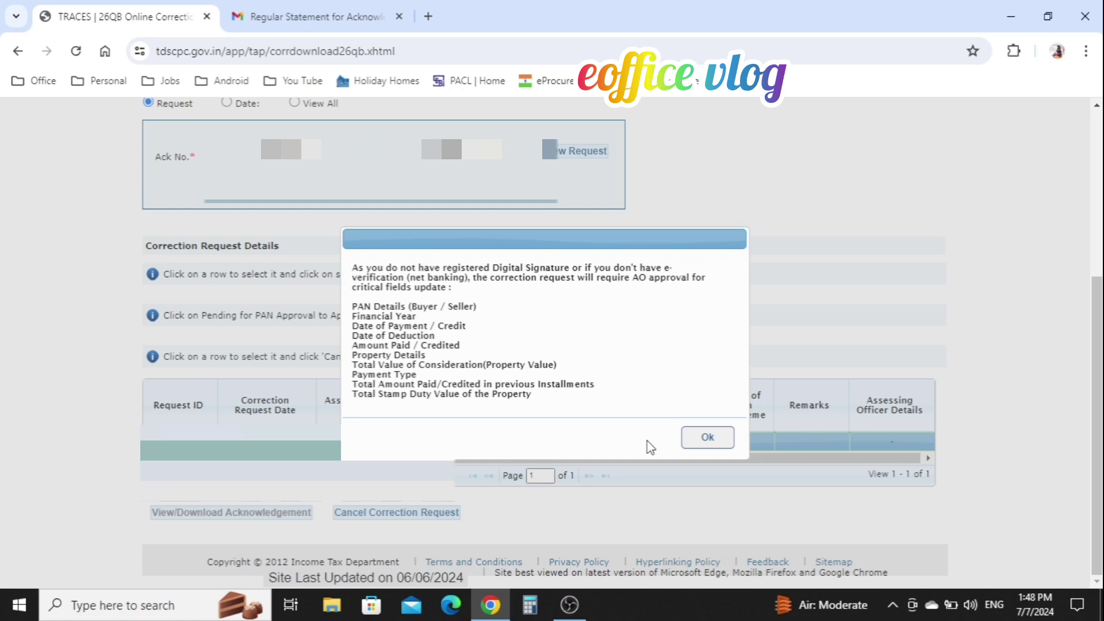
pyautogui.click(708, 439)
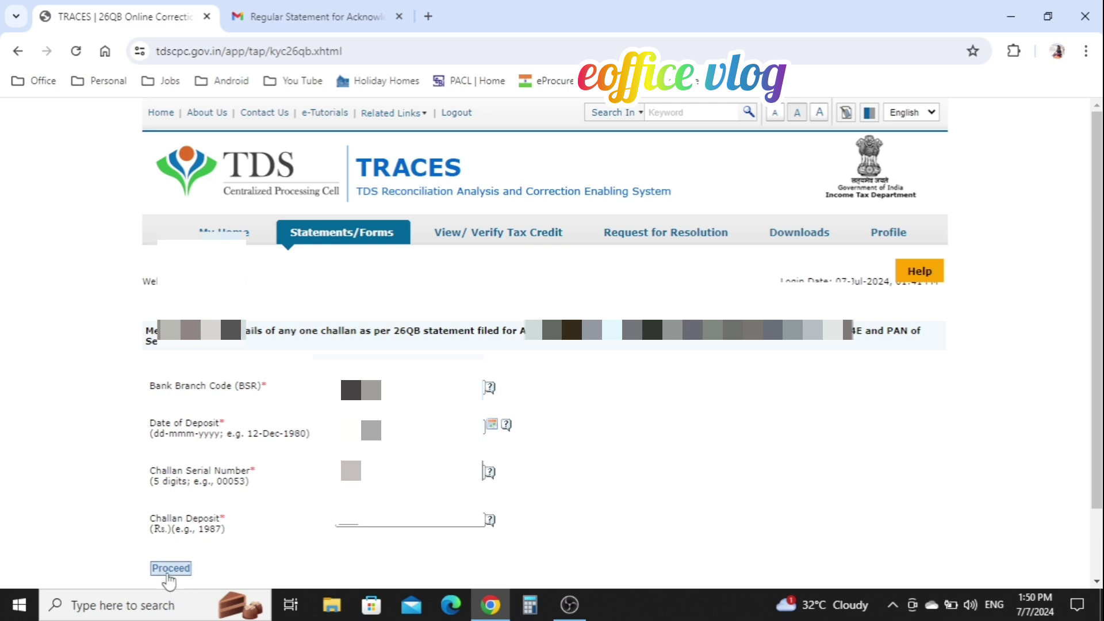
pyautogui.click(168, 569)
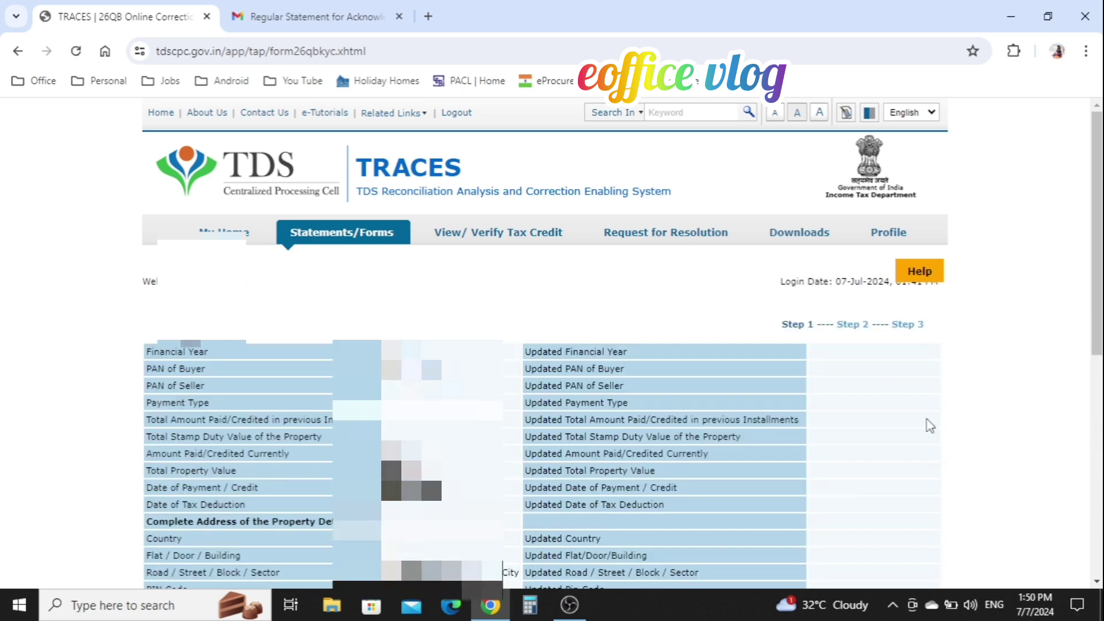
# Step: Move through the Buyer Details and Seller Details tabs to the Property Details section
pyautogui.scroll(-10, 929, 426)
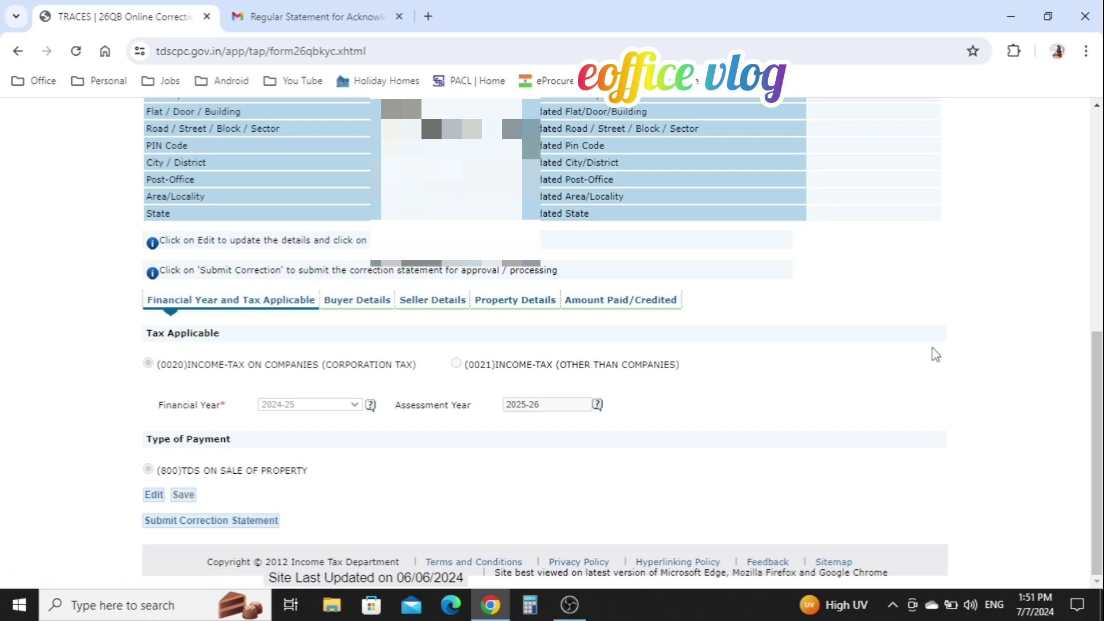
pyautogui.click(364, 303)
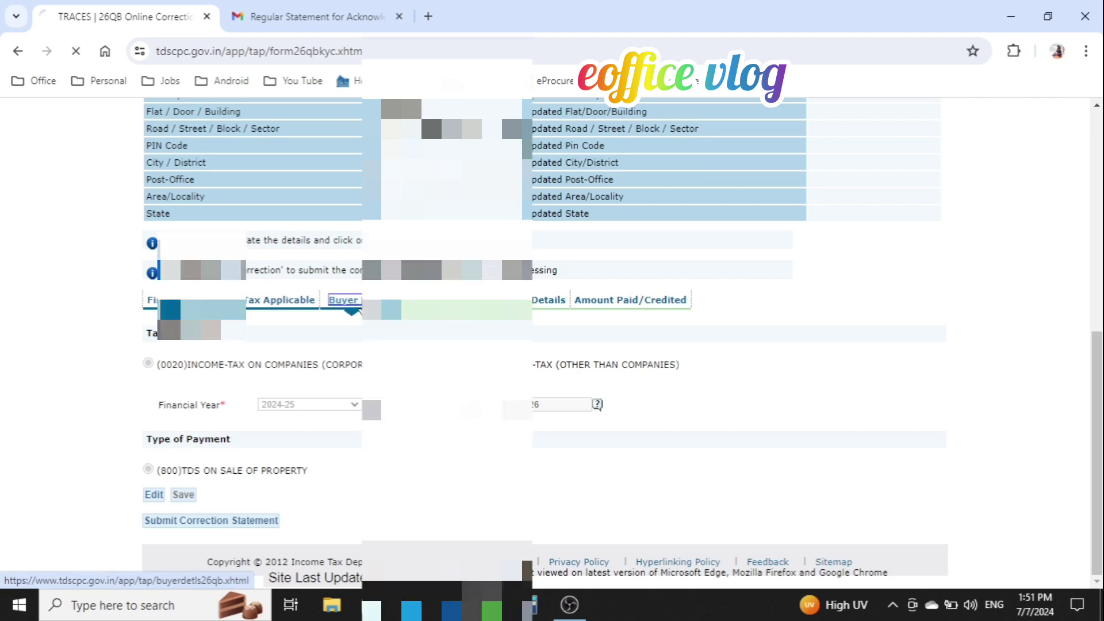
pyautogui.scroll(-6, 1037, 470)
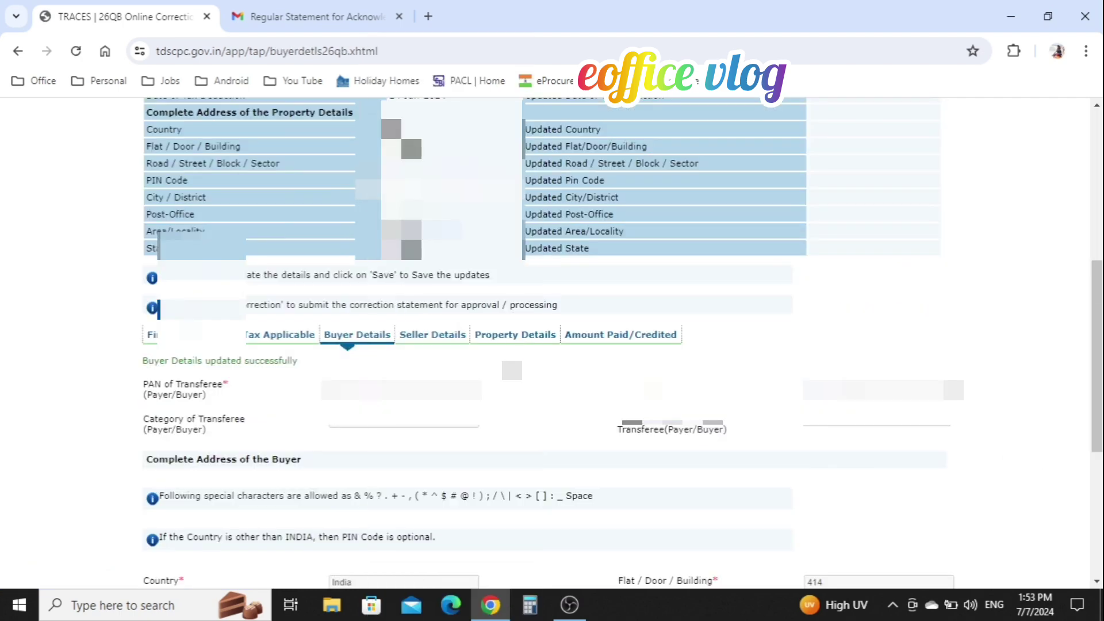
pyautogui.click(453, 340)
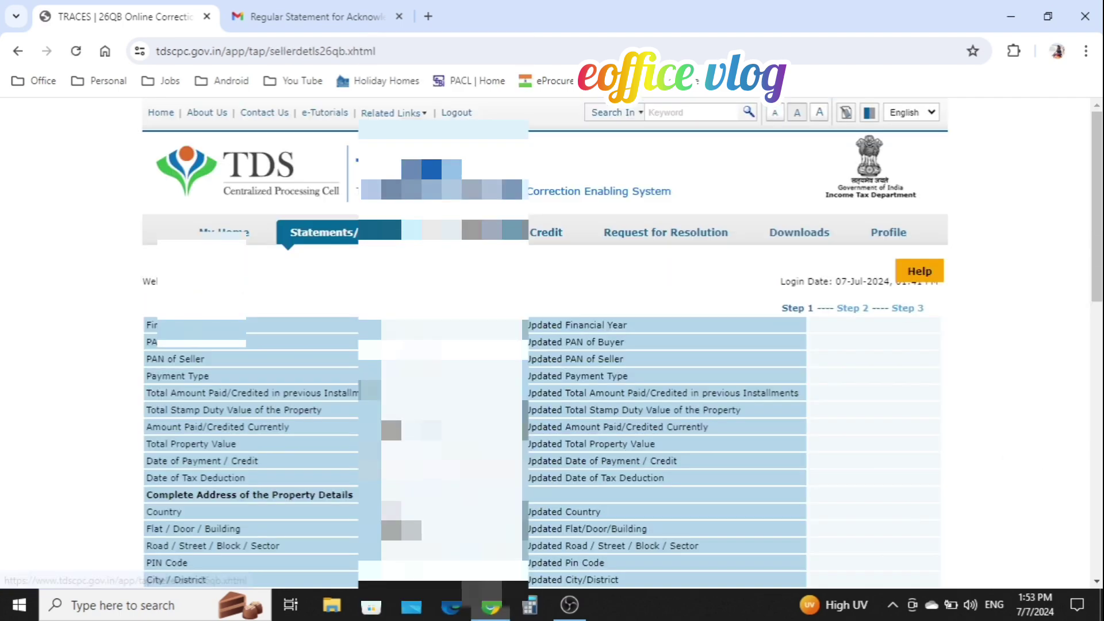
pyautogui.scroll(-8, 552, 345)
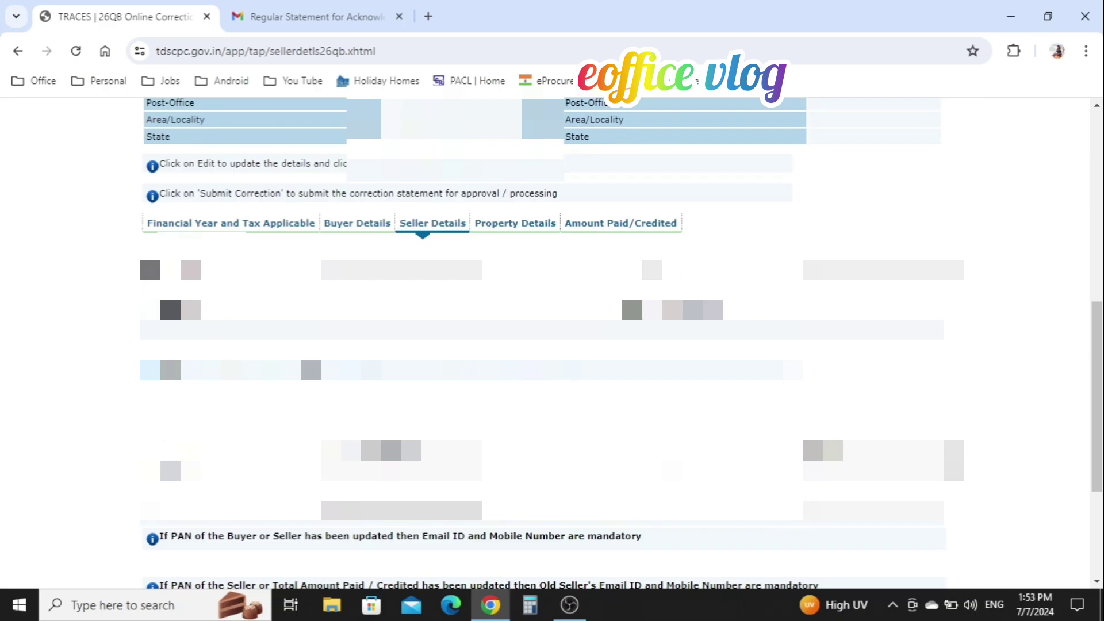
pyautogui.scroll(1, 529, 279)
pyautogui.click(531, 280)
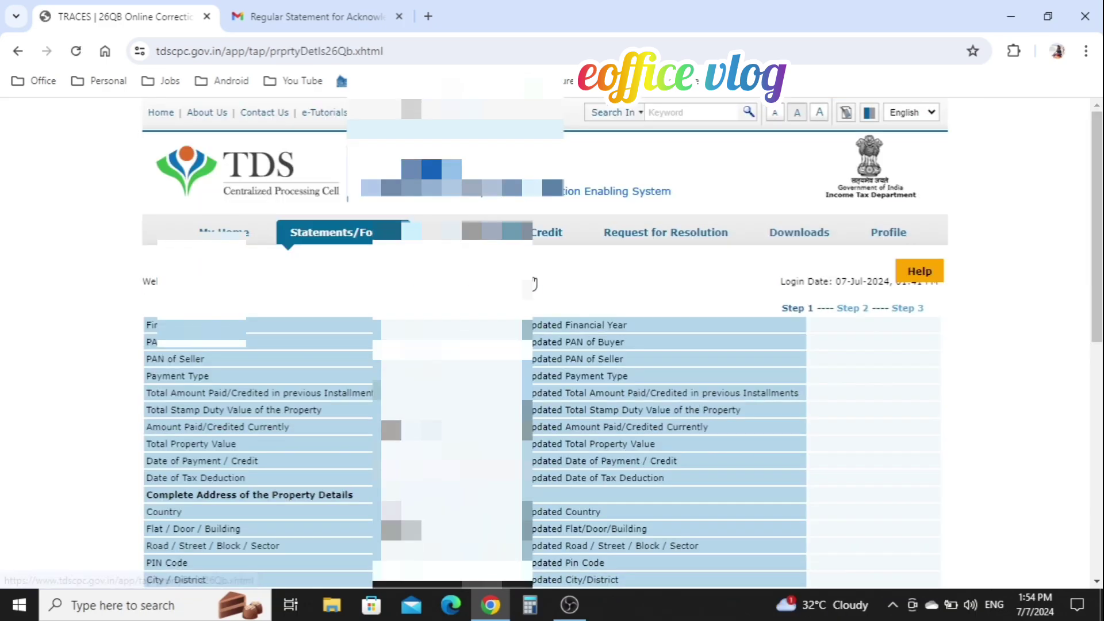
pyautogui.scroll(-8, 535, 284)
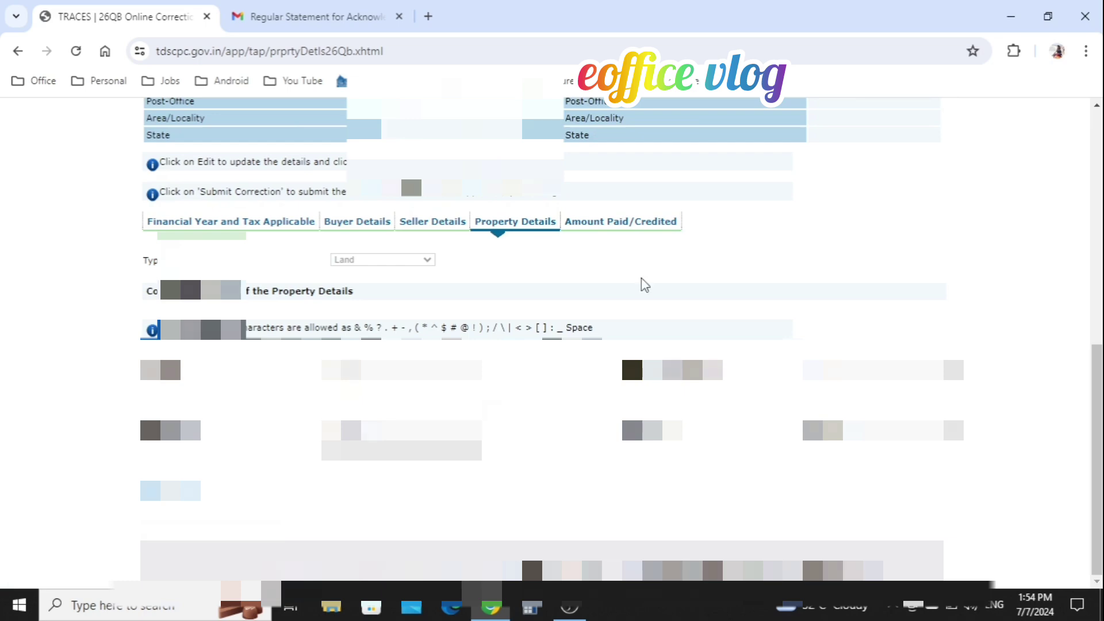
# Step: Make the Amount Paid/Credited details editable, accepting the AO approval notice
pyautogui.click(619, 230)
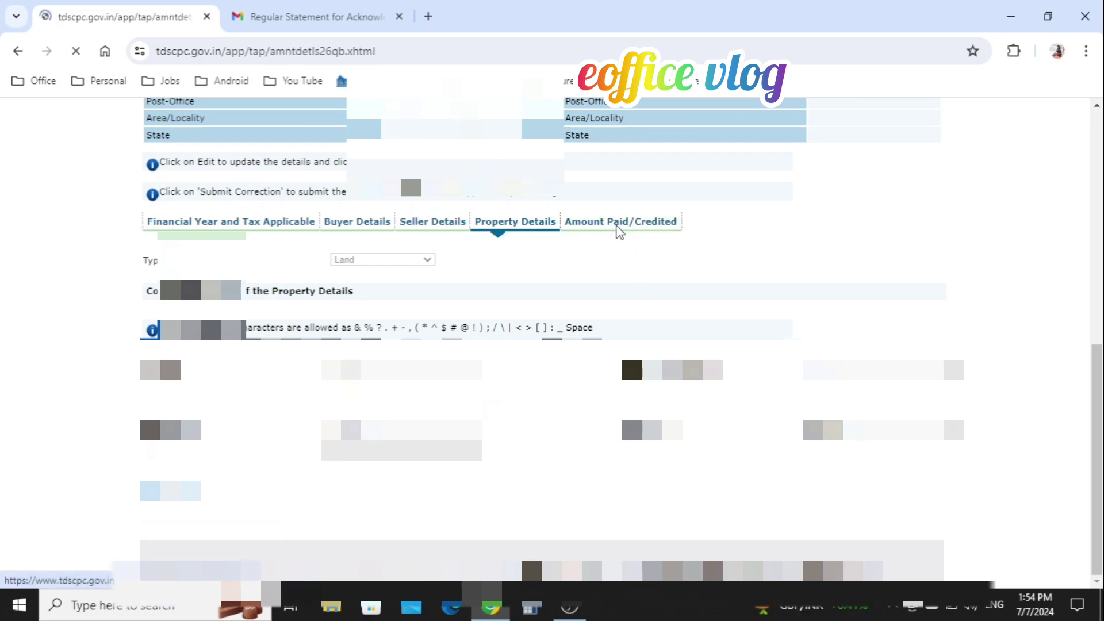
pyautogui.scroll(-8, 619, 230)
pyautogui.scroll(-3, 516, 413)
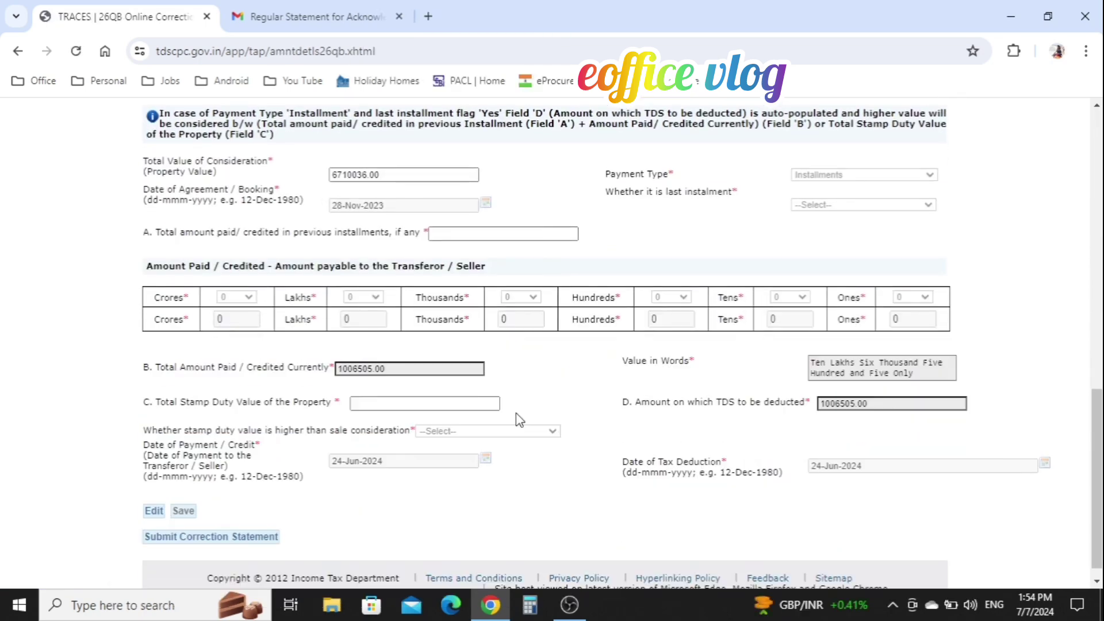
pyautogui.click(156, 511)
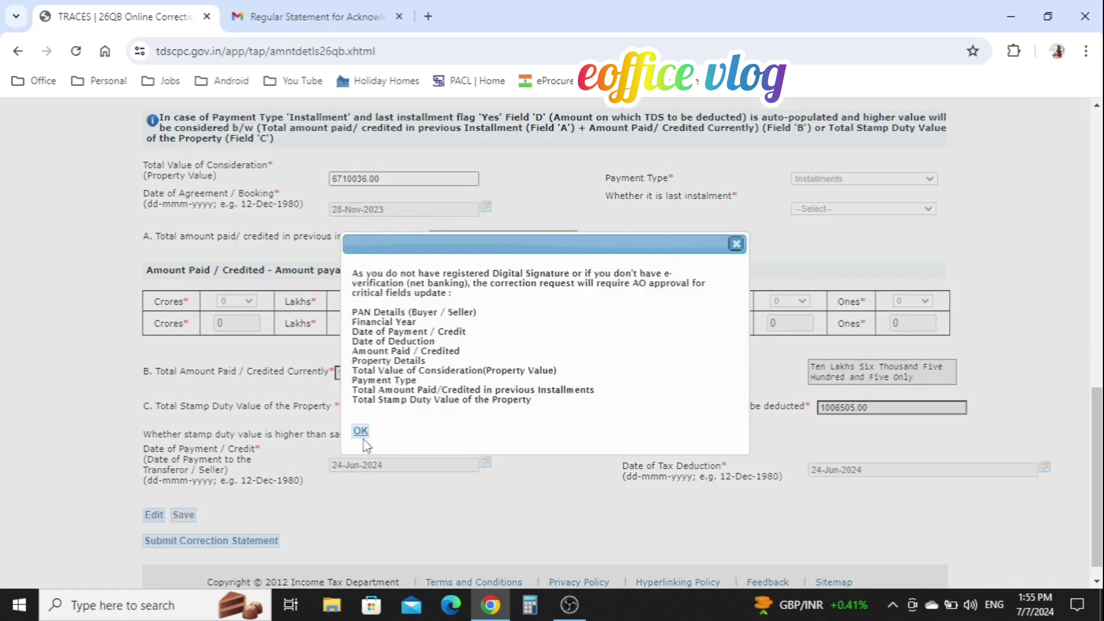
pyautogui.click(361, 431)
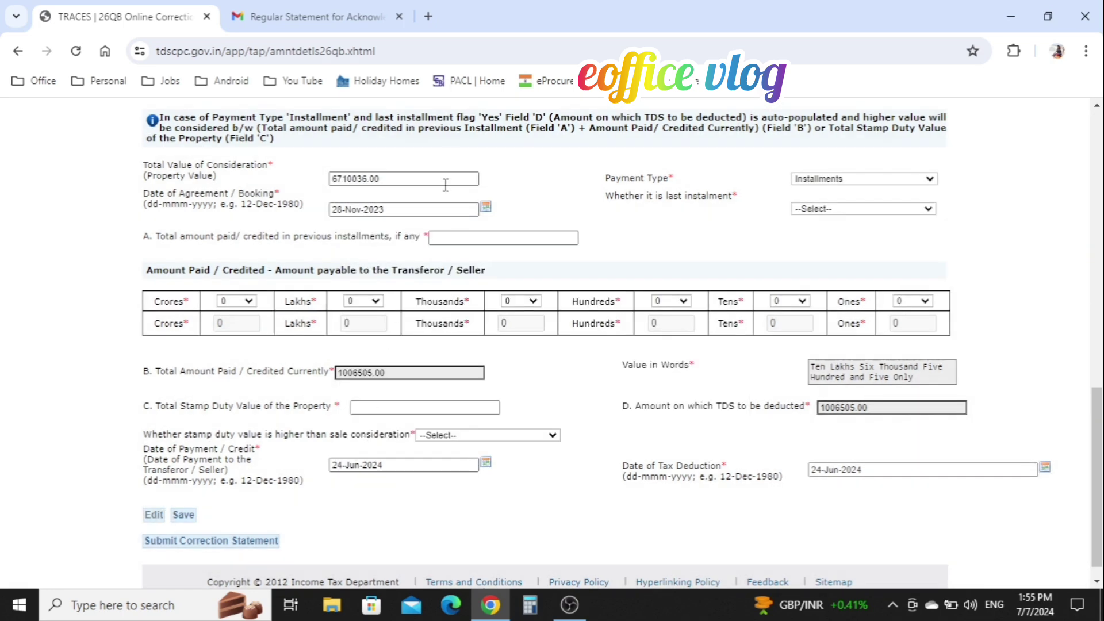
# Step: Enter property value 3355018, previous instalments 1677509, last instalment No, and save
pyautogui.doubleClick(400, 178)
pyautogui.write('3355018')
pyautogui.click(825, 209)
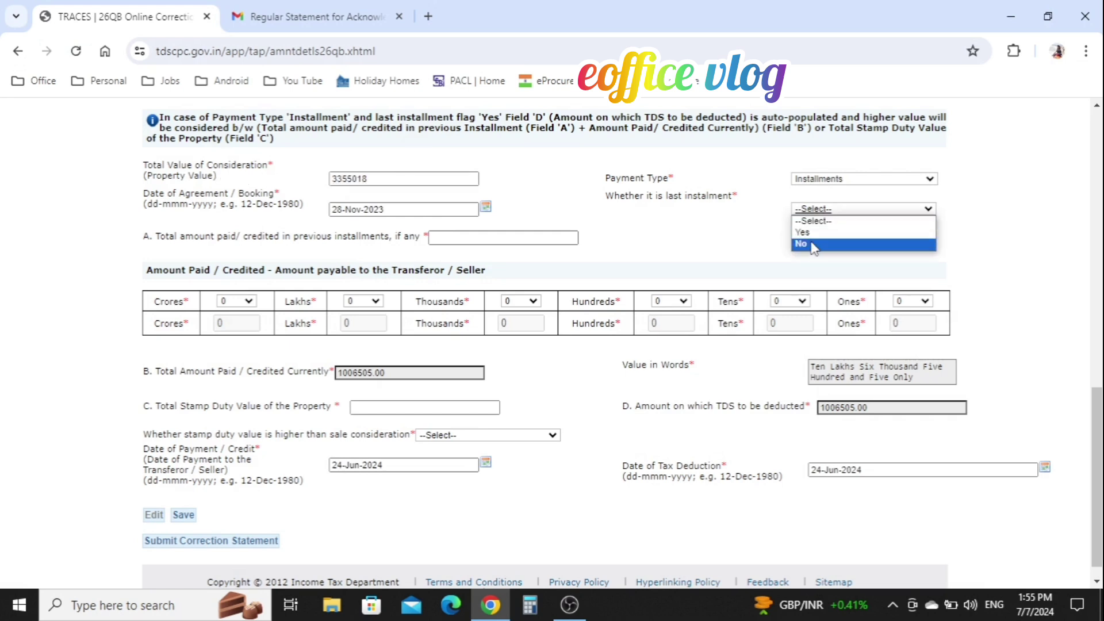
pyautogui.click(815, 246)
pyautogui.click(485, 238)
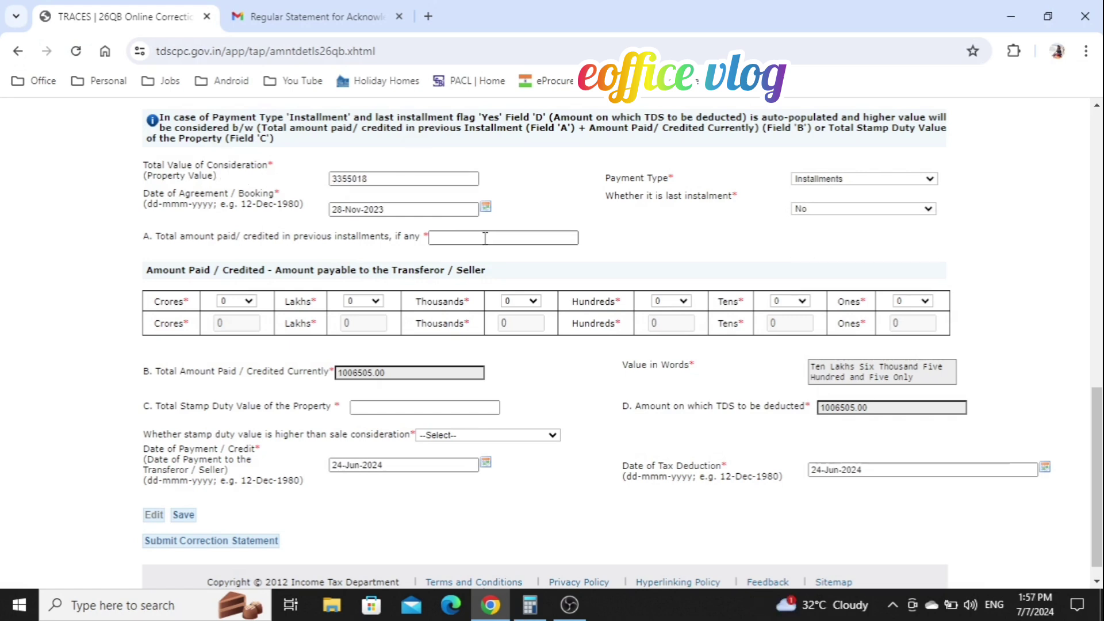
pyautogui.write('1677509')
pyautogui.click(534, 283)
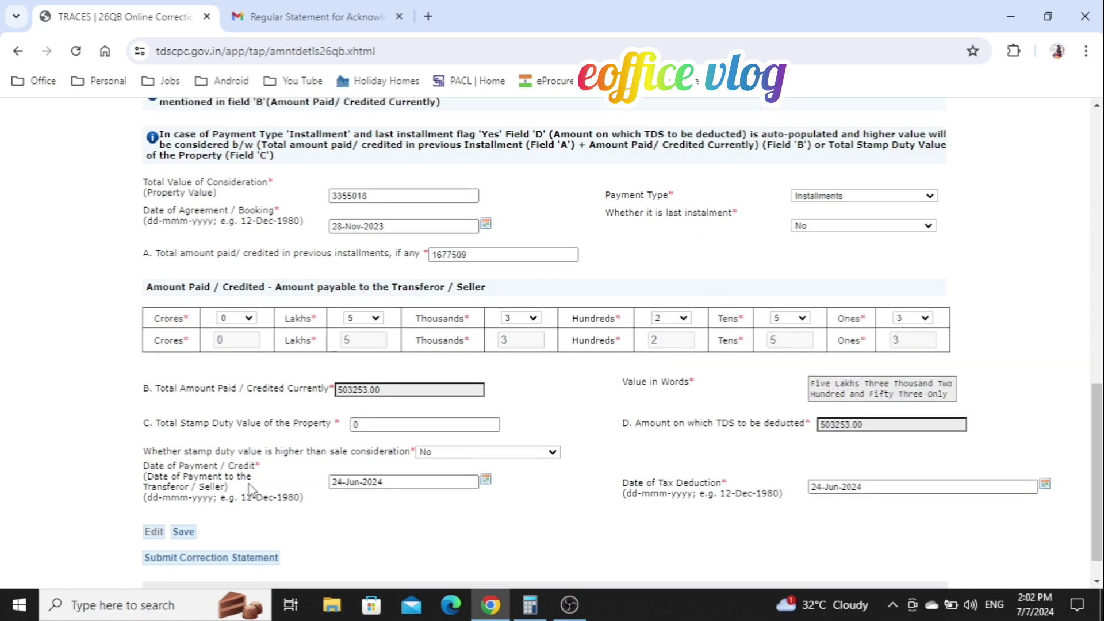
pyautogui.click(183, 532)
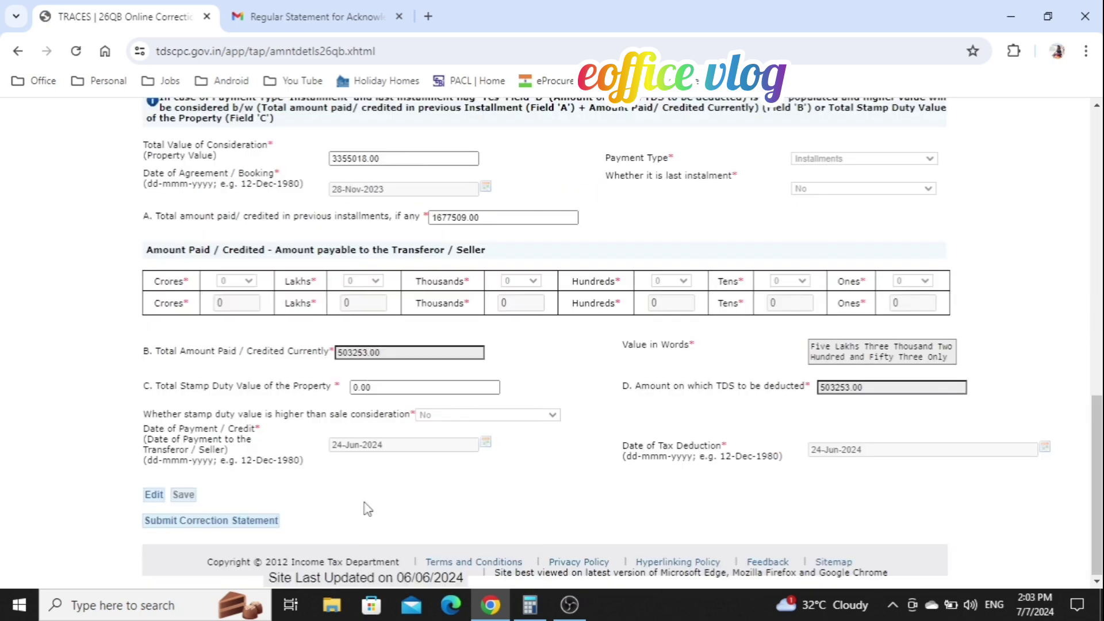
# Step: Submit the correction statement and scroll through the Step 2 summary for FY 2024-25
pyautogui.click(205, 521)
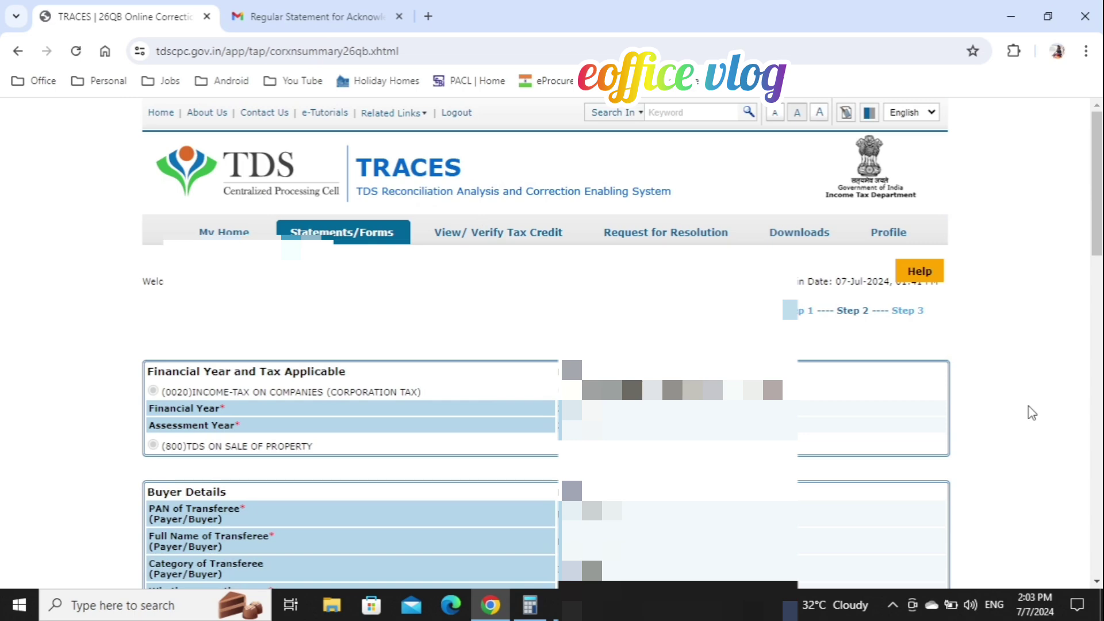
pyautogui.scroll(-2, 1032, 413)
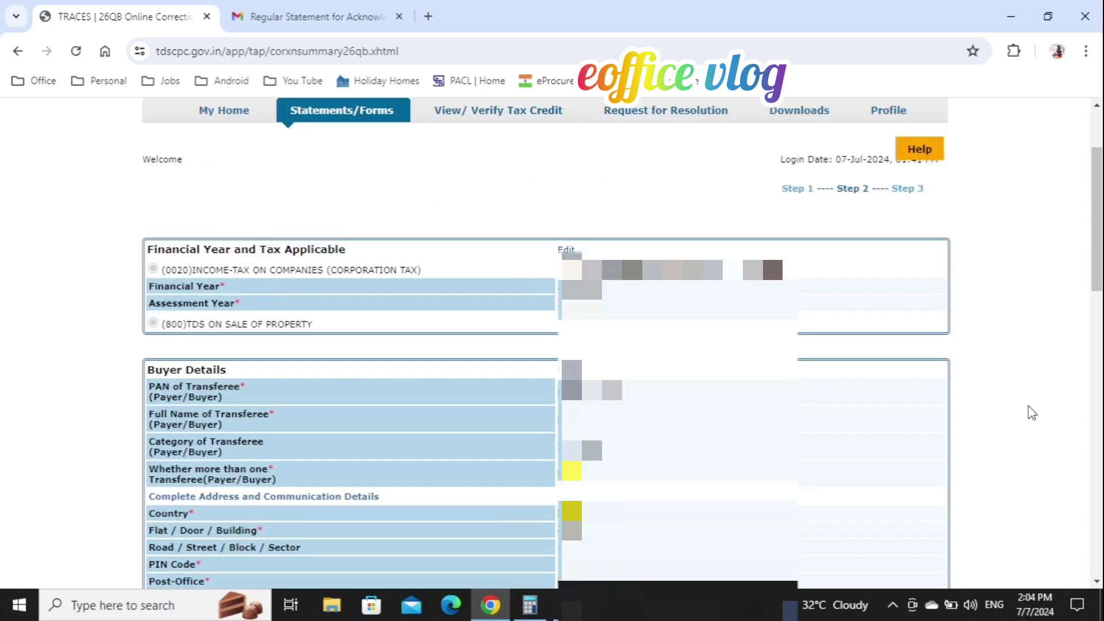
pyautogui.scroll(-15, 1032, 413)
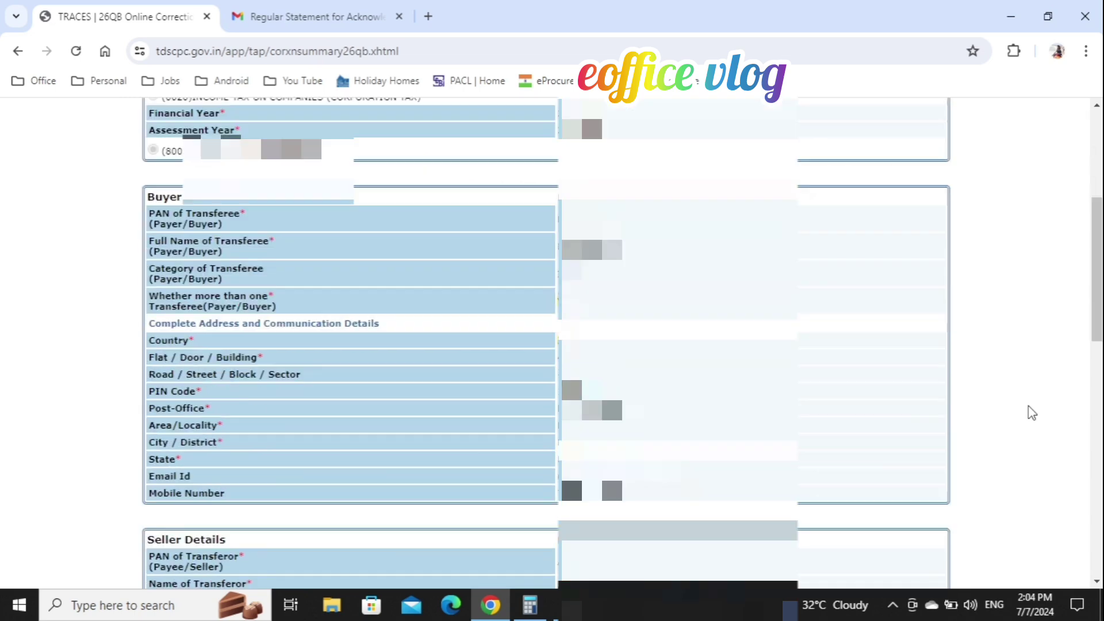
pyautogui.click(228, 523)
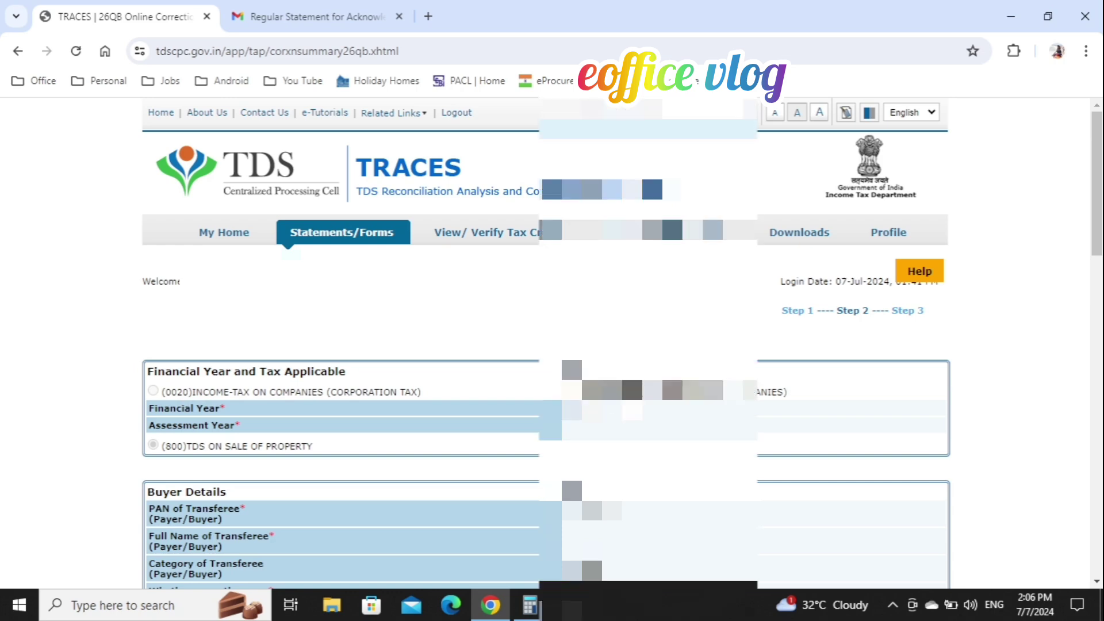
pyautogui.scroll(-15, 627, 402)
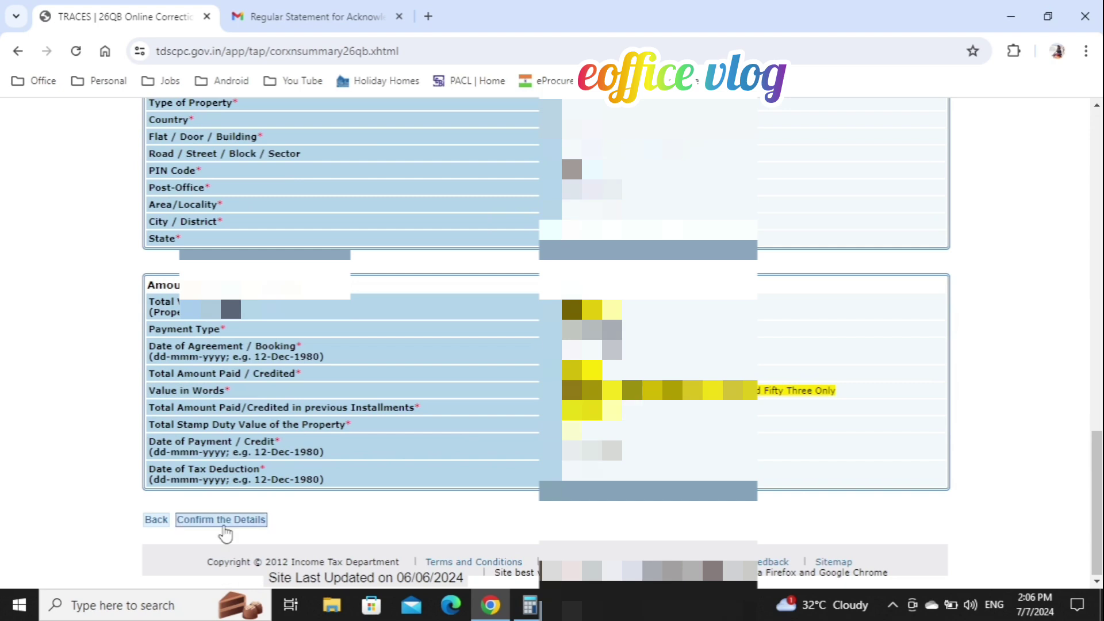
# Step: Confirm the details and choose AO as the approver for the correction request
pyautogui.click(225, 534)
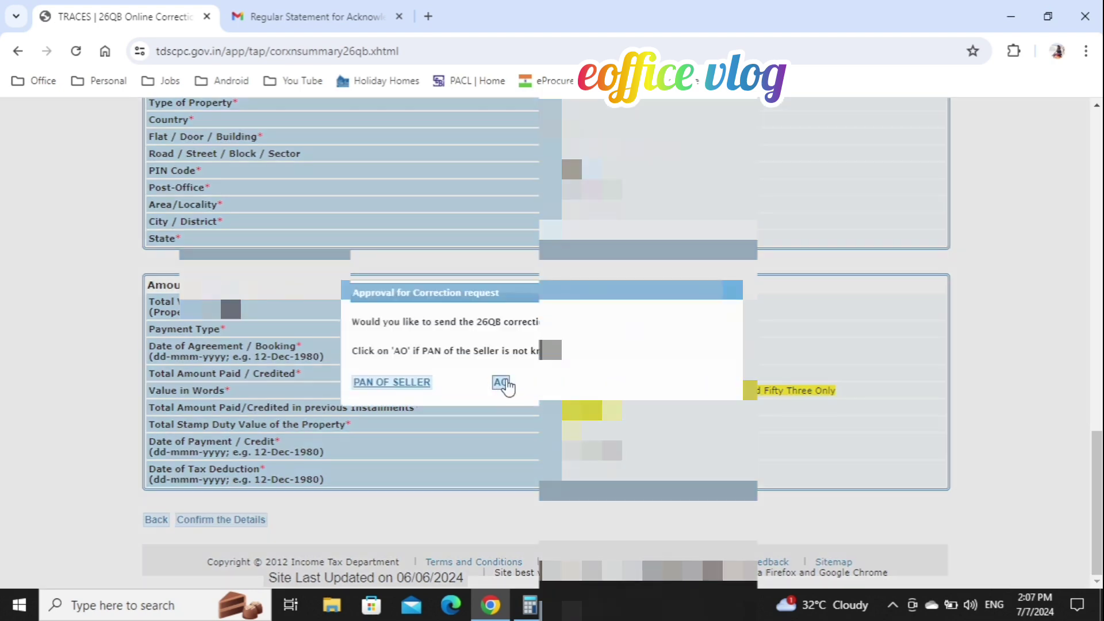
pyautogui.click(501, 383)
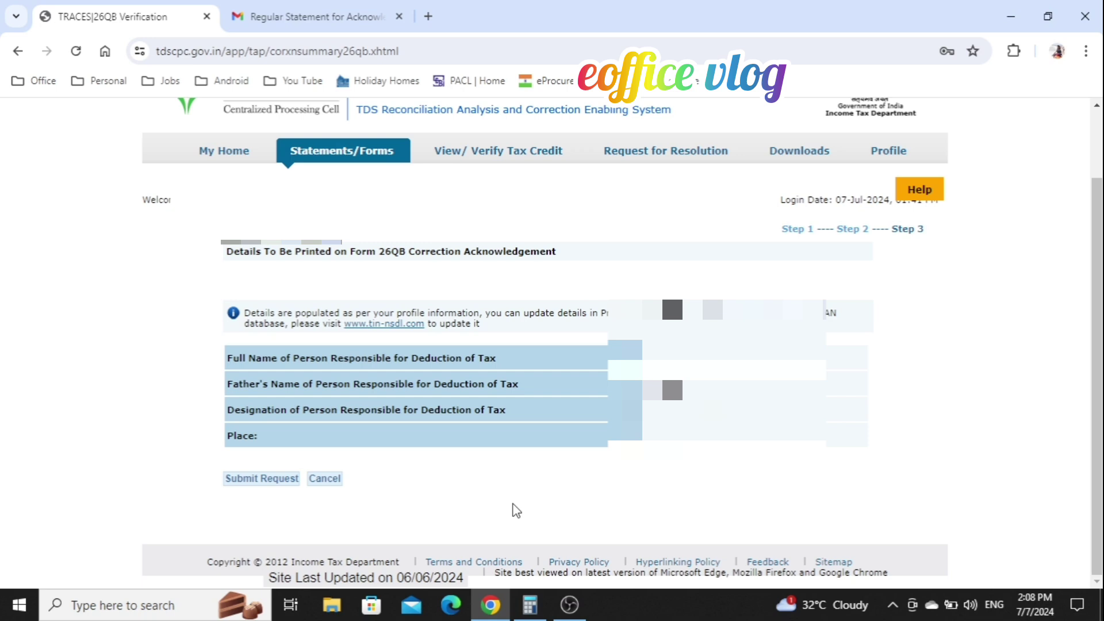
# Step: Submit the 26QB correction request and continue past the AO details dialog
pyautogui.click(248, 483)
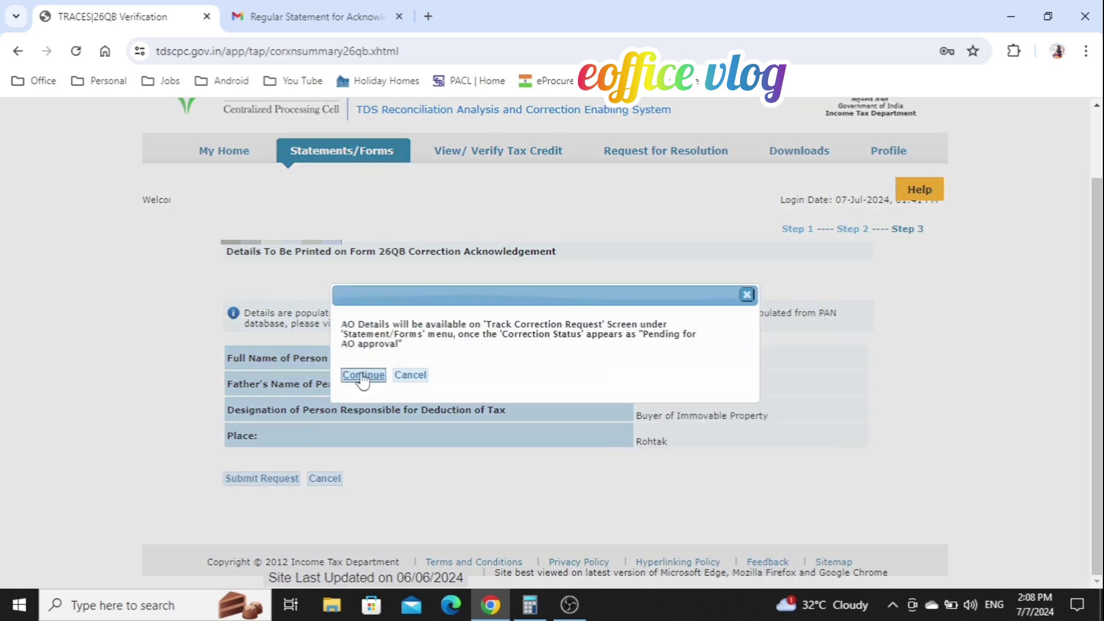
pyautogui.click(362, 375)
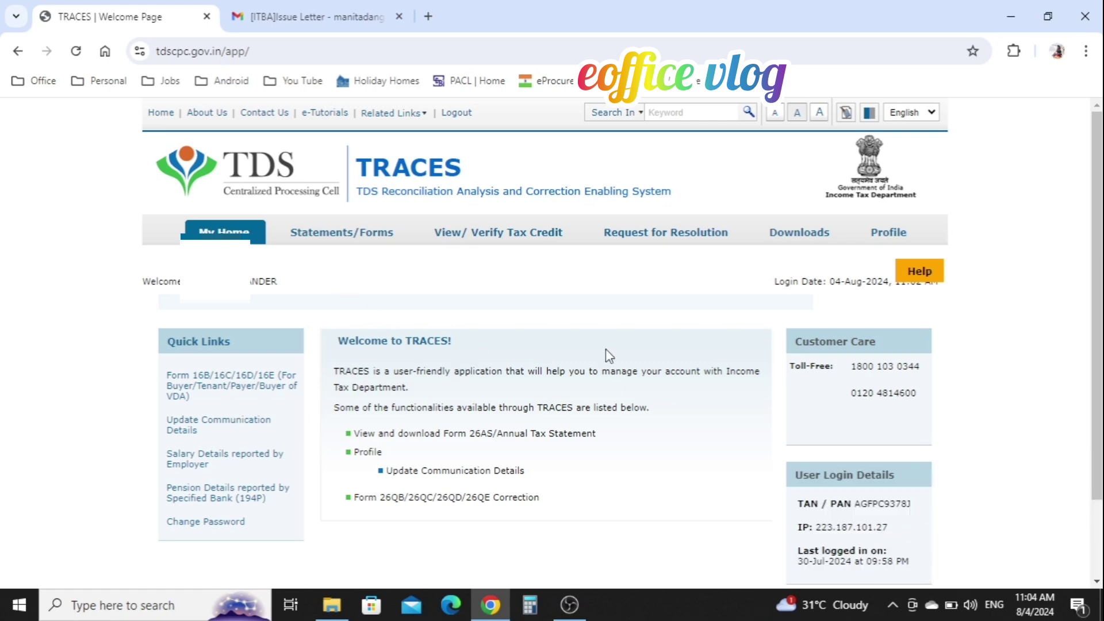
# Step: Track the 26QB correction request, confirm it shows 'Submitted to ITD', then view the AO's Gmail letter
pyautogui.moveTo(364, 241)
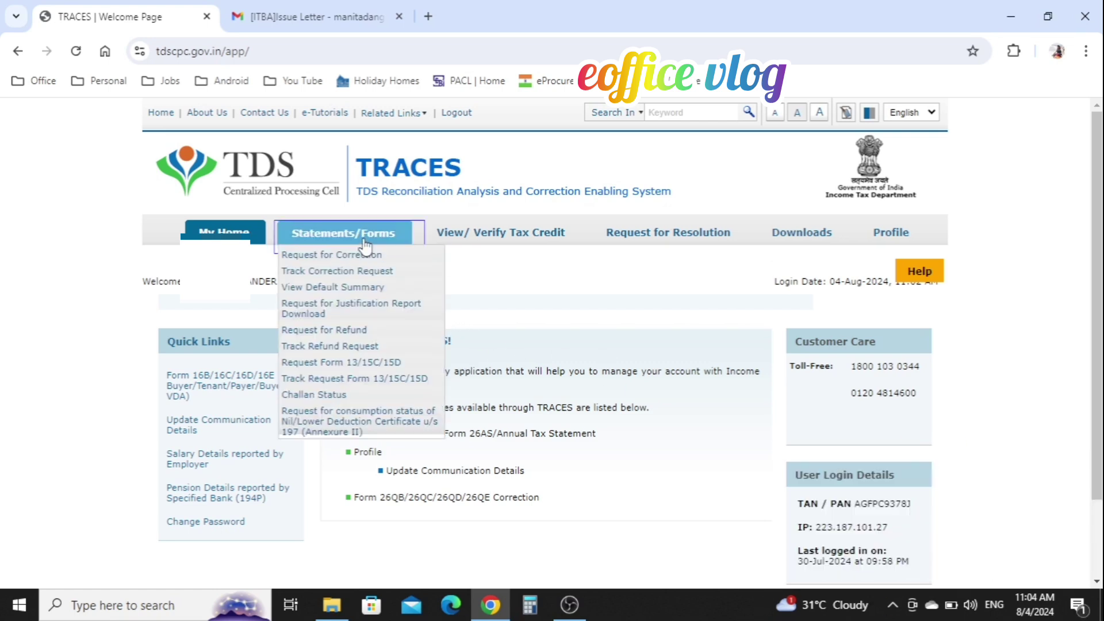
pyautogui.click(351, 274)
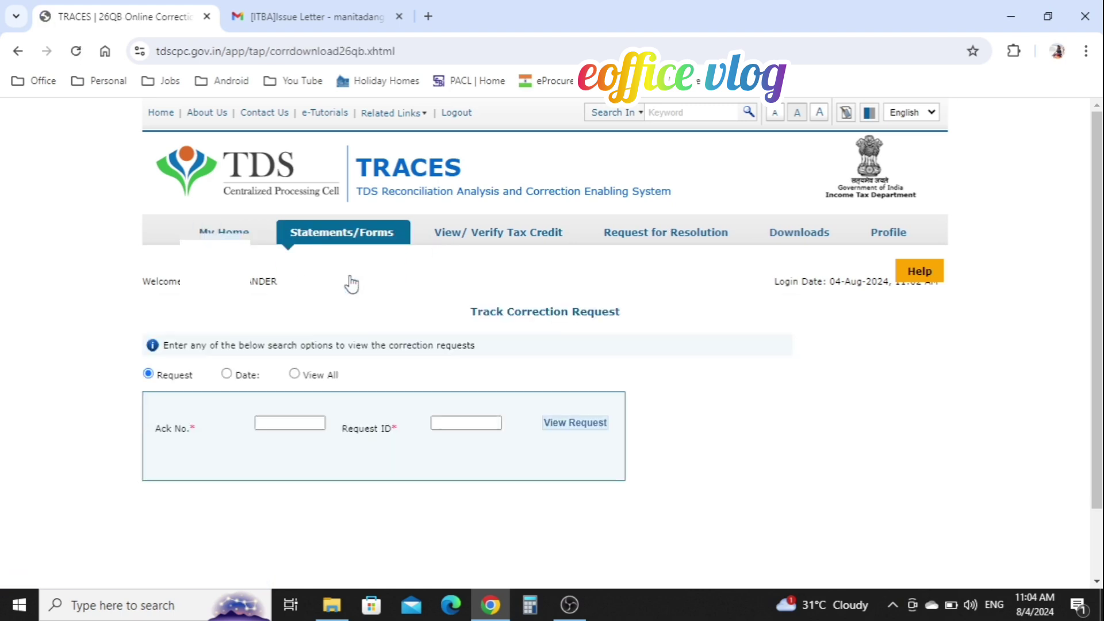
pyautogui.click(287, 422)
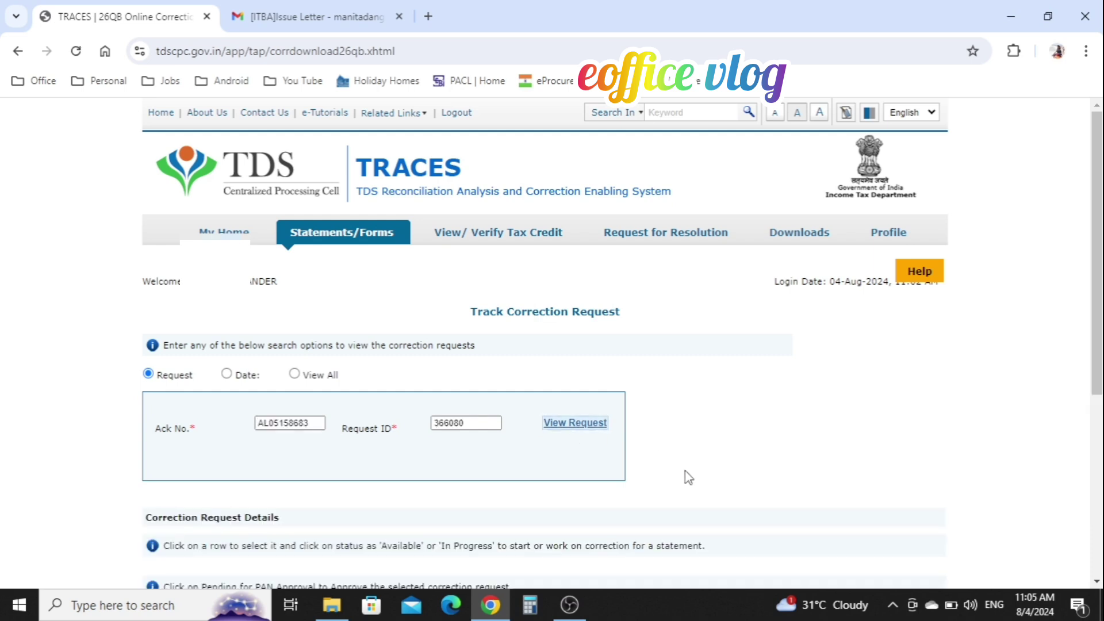
pyautogui.scroll(-5, 684, 470)
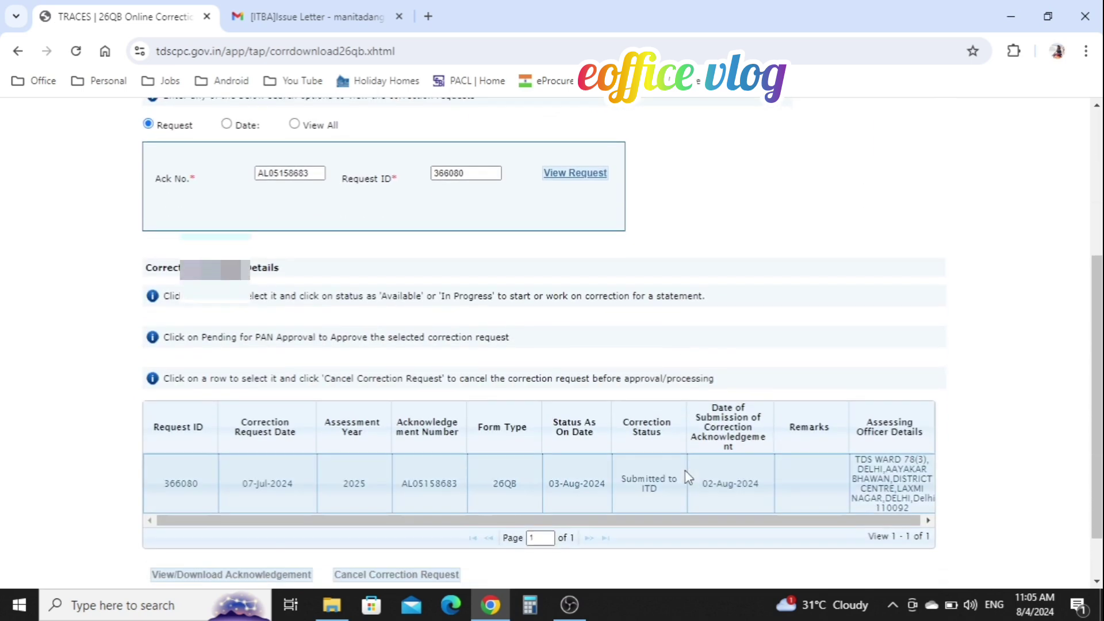
pyautogui.scroll(-1, 684, 471)
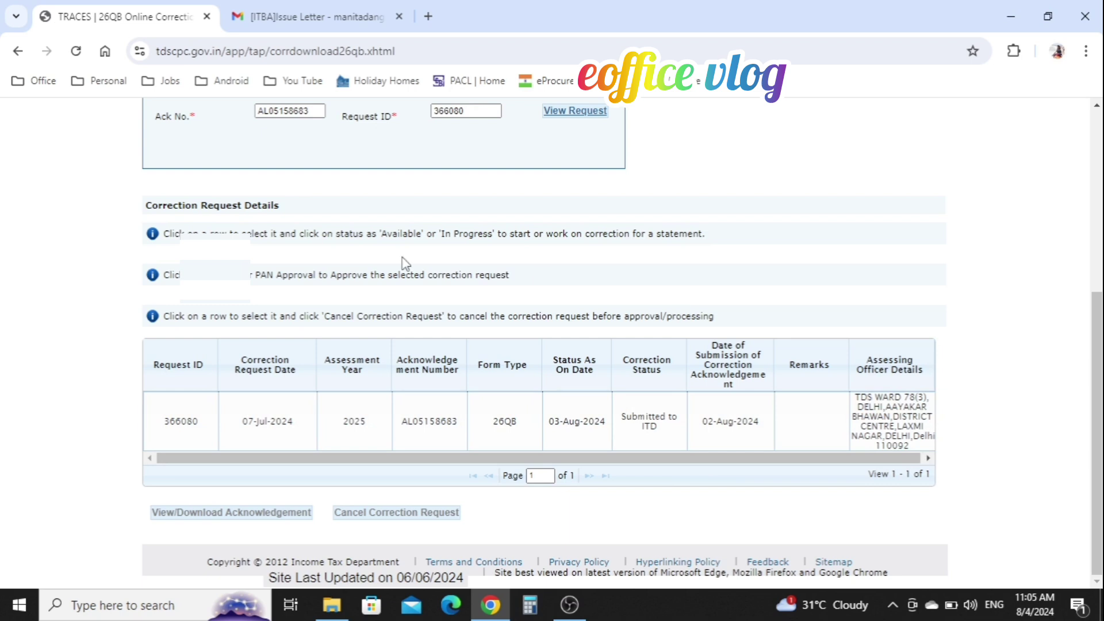
pyautogui.click(361, 1)
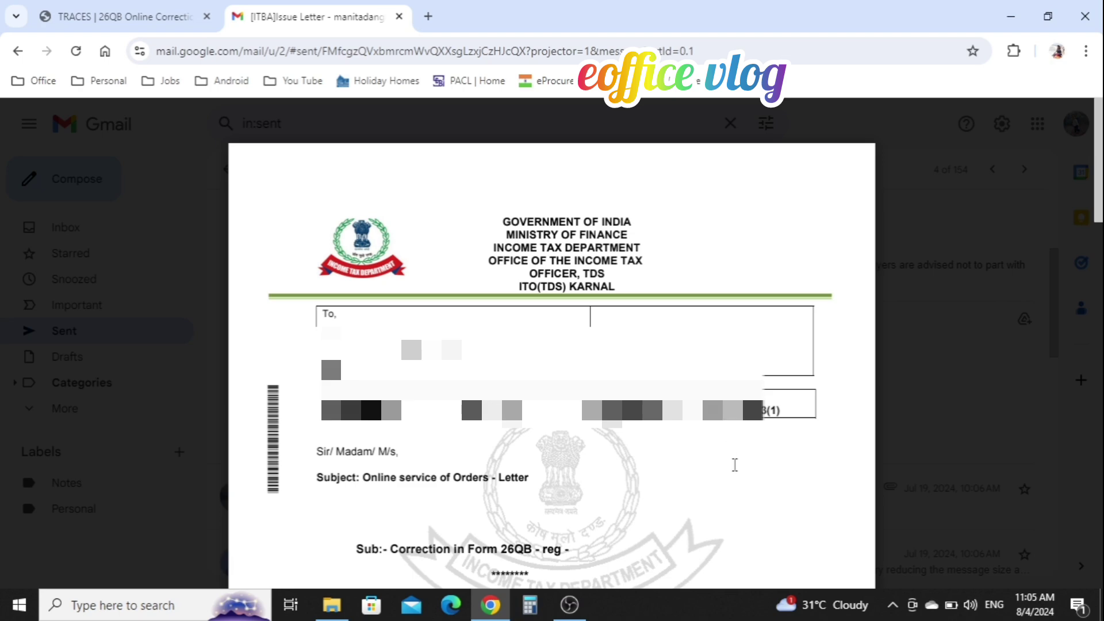
# Step: Review the letter's seven requested items, including a revised Form 26QB and the Rs. 5033 challan
pyautogui.scroll(-10, 734, 465)
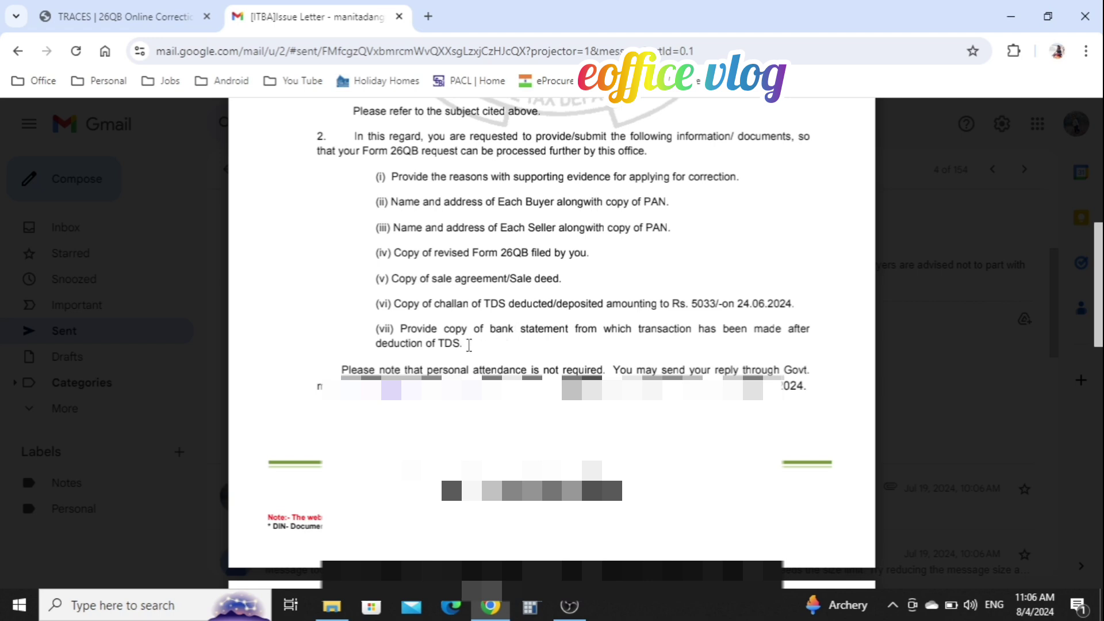
pyautogui.moveTo(469, 345); pyautogui.dragTo(379, 176)
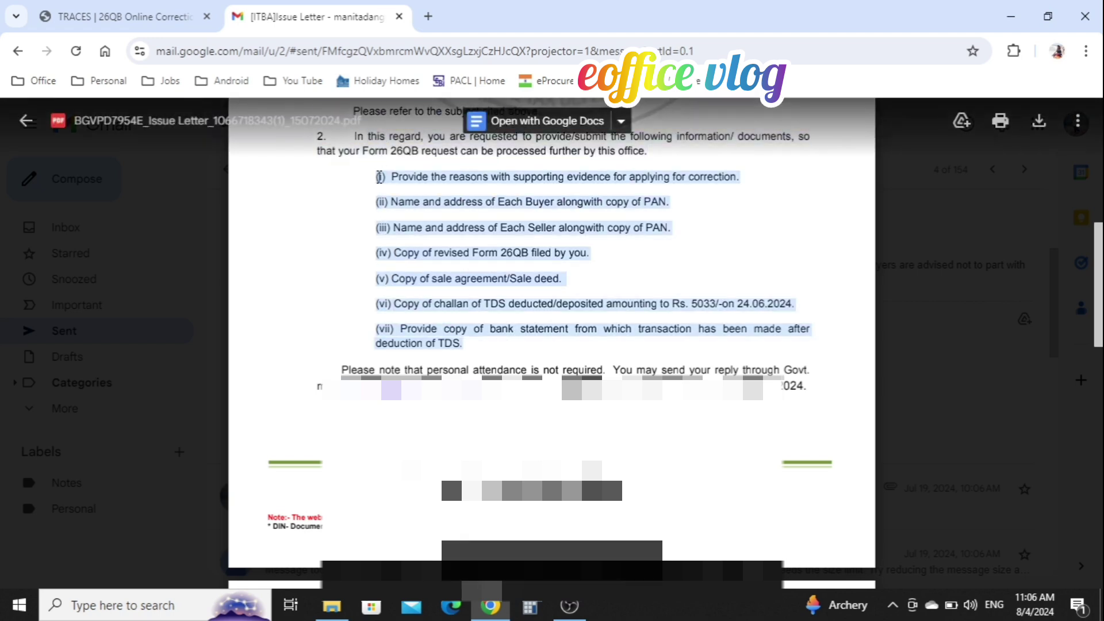
pyautogui.click(379, 175)
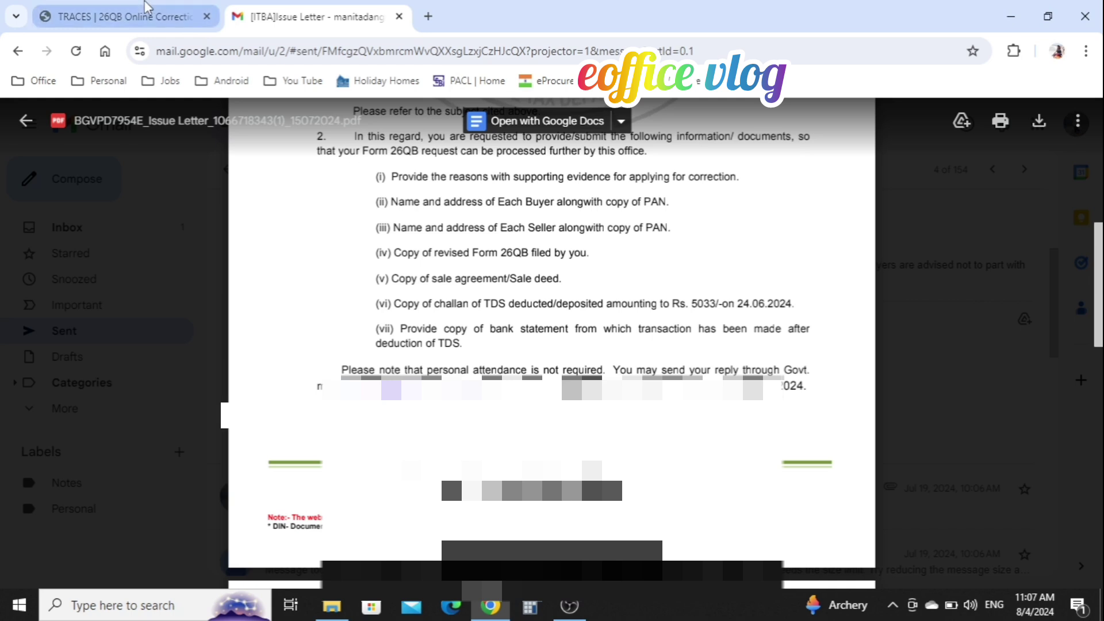
# Step: Back in TRACES, select the 26QB request marked 'Submitted to ITD' on 03-Aug-2024
pyautogui.click(153, 13)
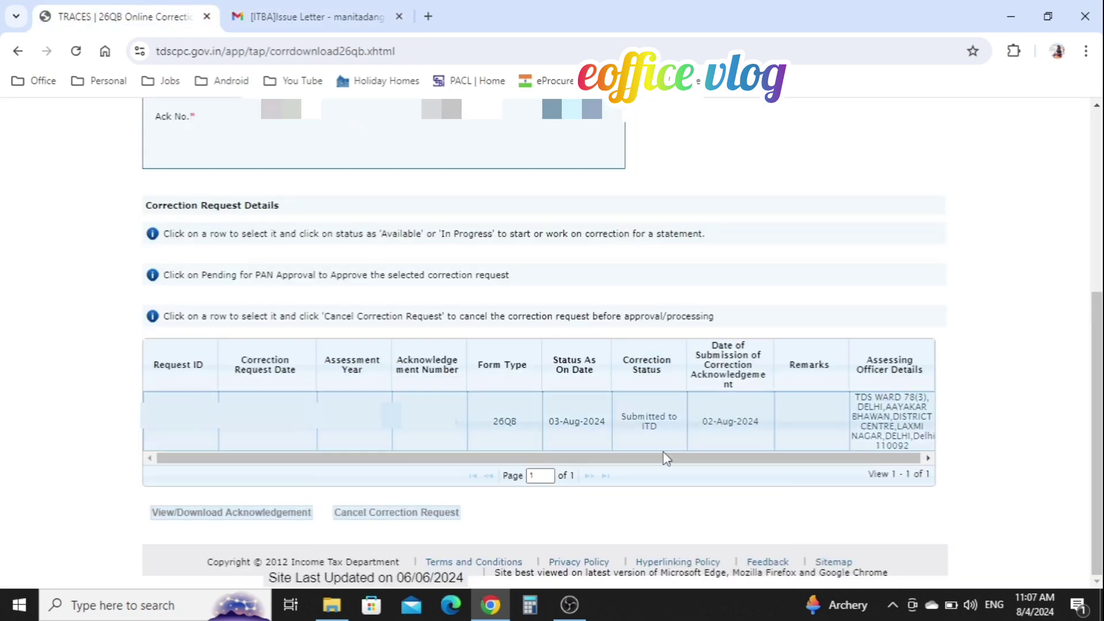
pyautogui.click(696, 436)
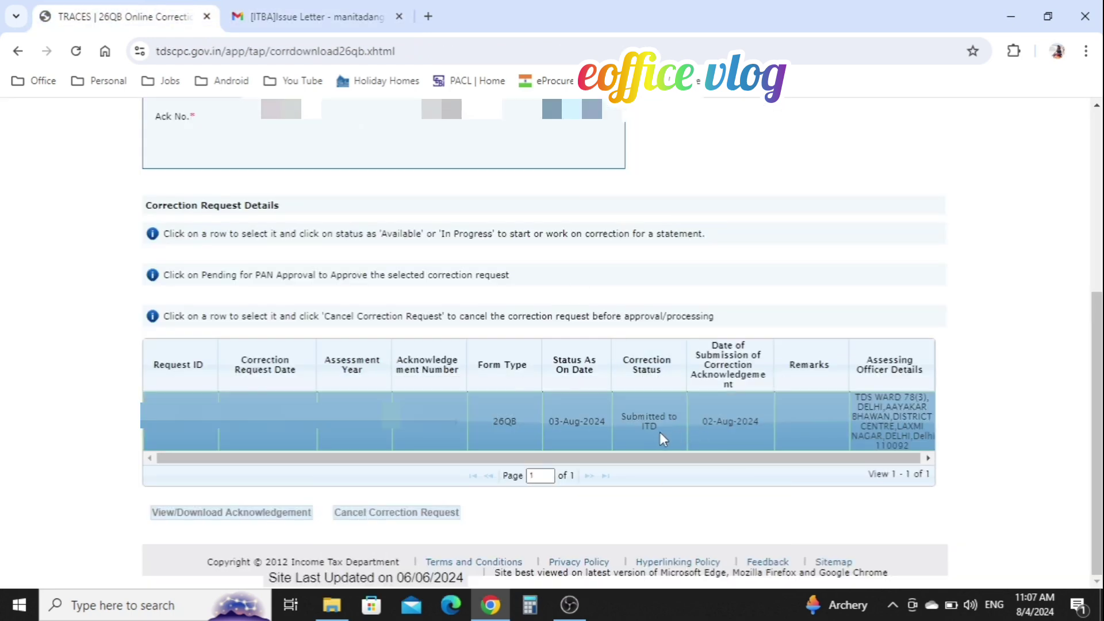